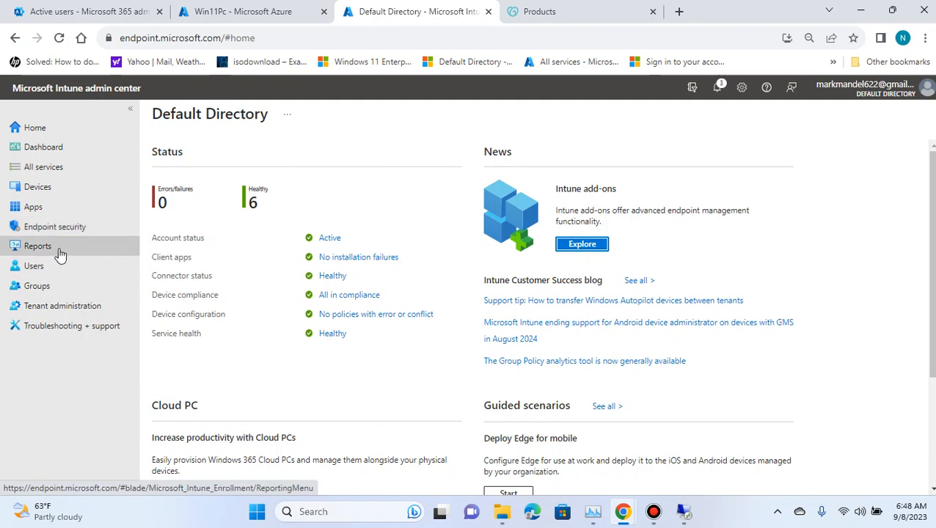
# Step: Open Reports and browse the Microsoft Defender Antivirus, Firewall and Endpoint analytics reports
pyautogui.click(63, 249)
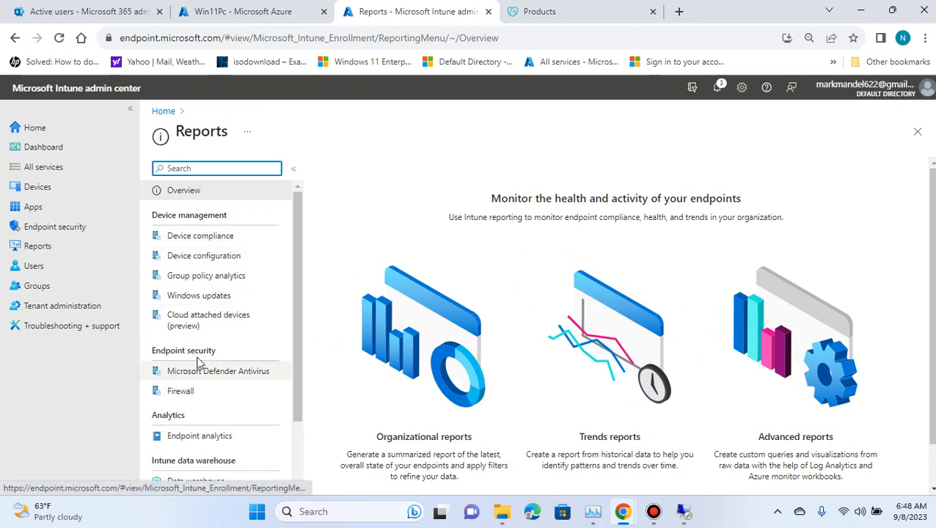
pyautogui.click(224, 373)
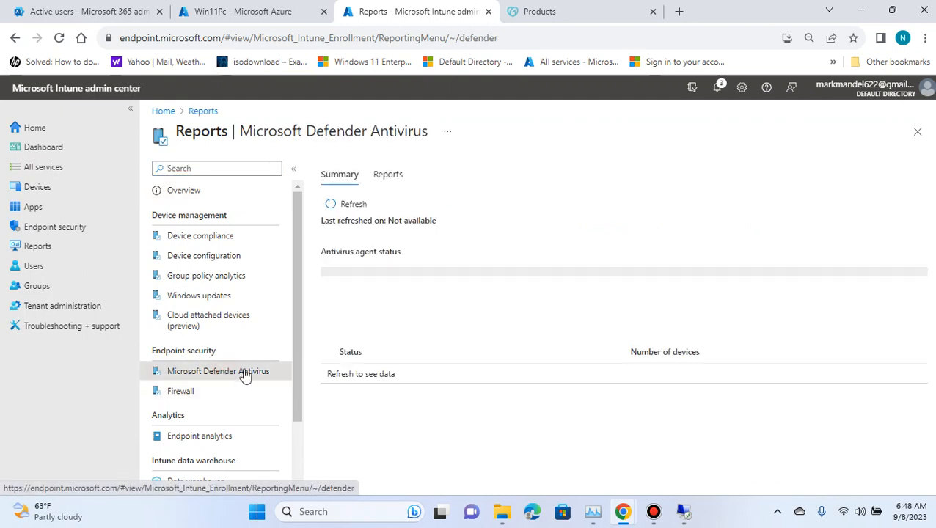
pyautogui.click(188, 394)
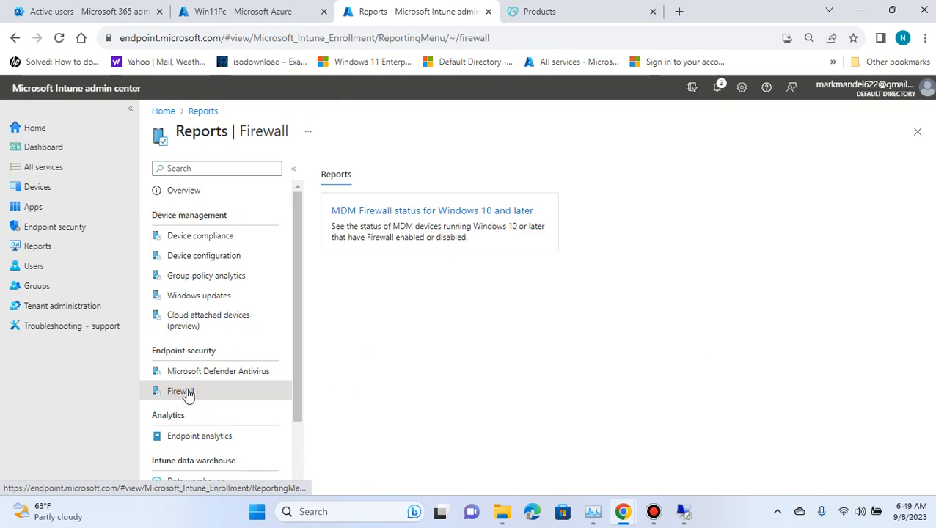
pyautogui.click(219, 440)
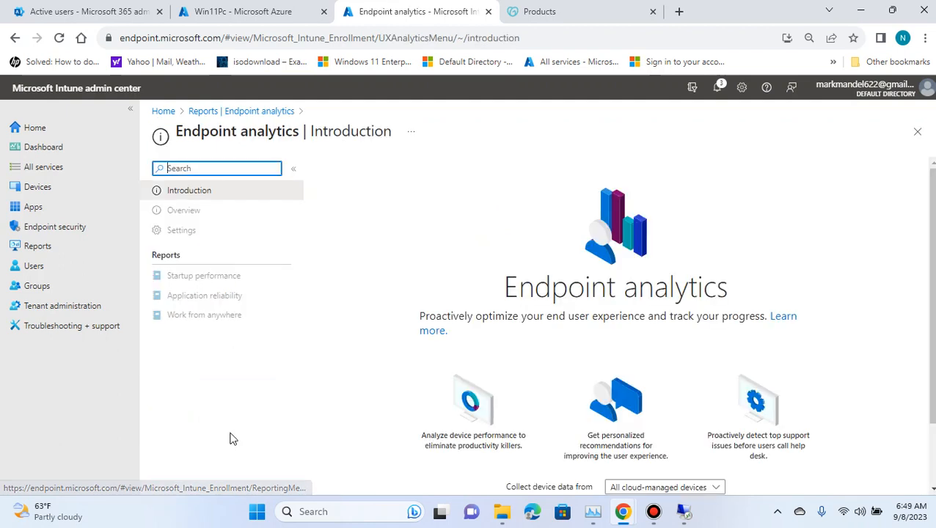
# Step: Return to the Reports overview and scroll through its list of report categories
pyautogui.click(233, 112)
pyautogui.scroll(-2, 199, 301)
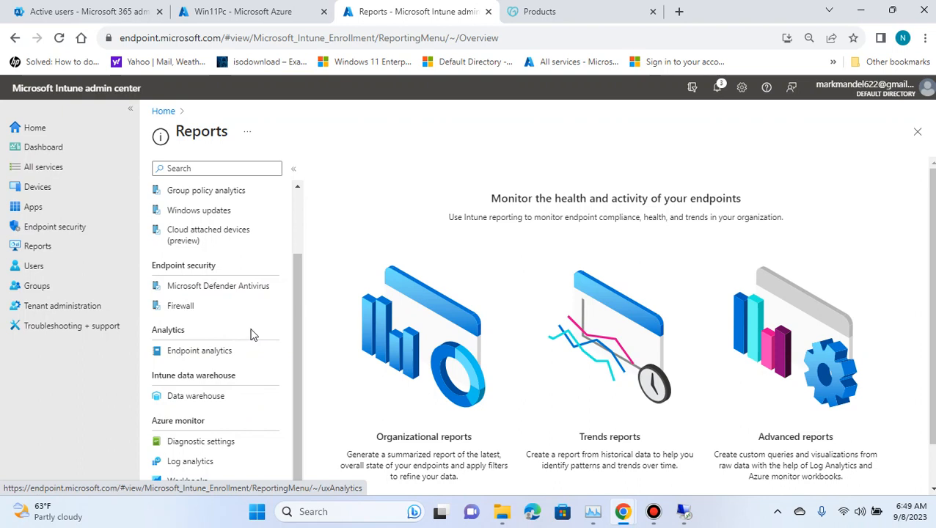
pyautogui.scroll(2, 274, 411)
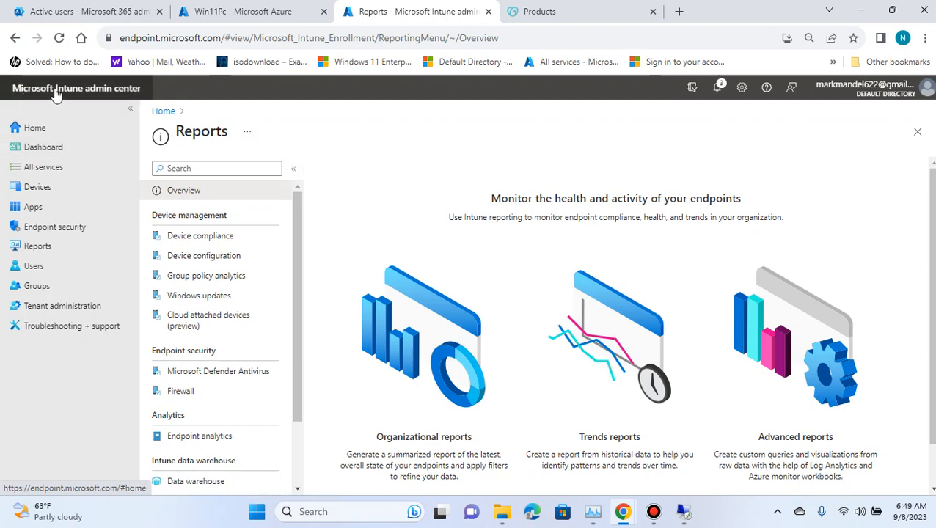
pyautogui.scroll(-1, 513, 242)
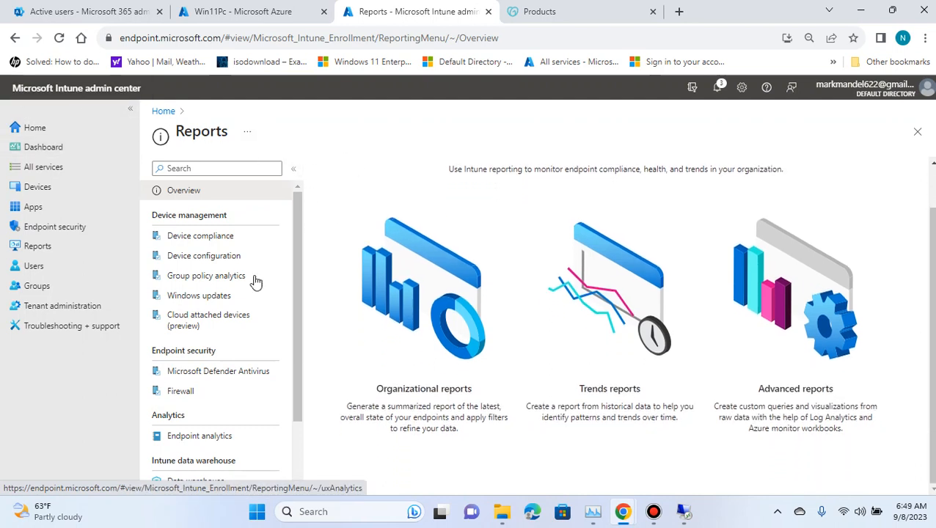
pyautogui.scroll(1, 440, 283)
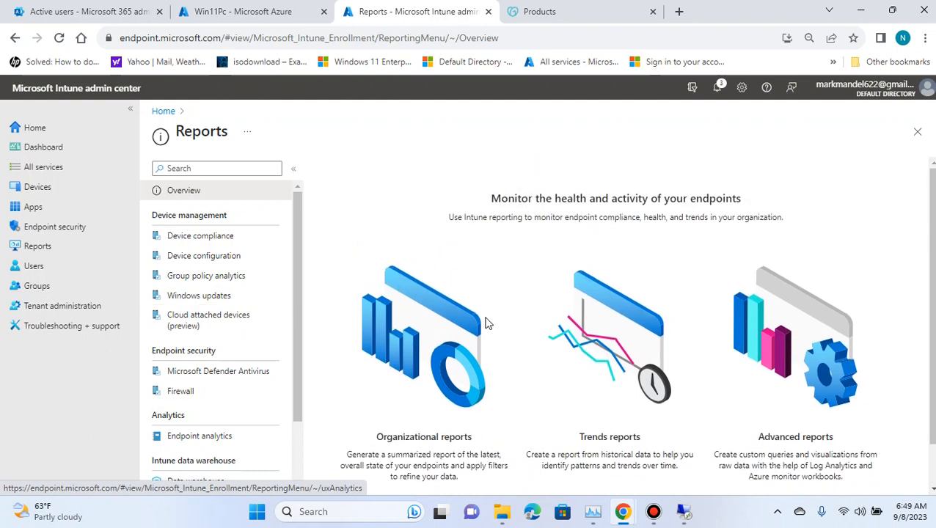
pyautogui.scroll(-2, 212, 315)
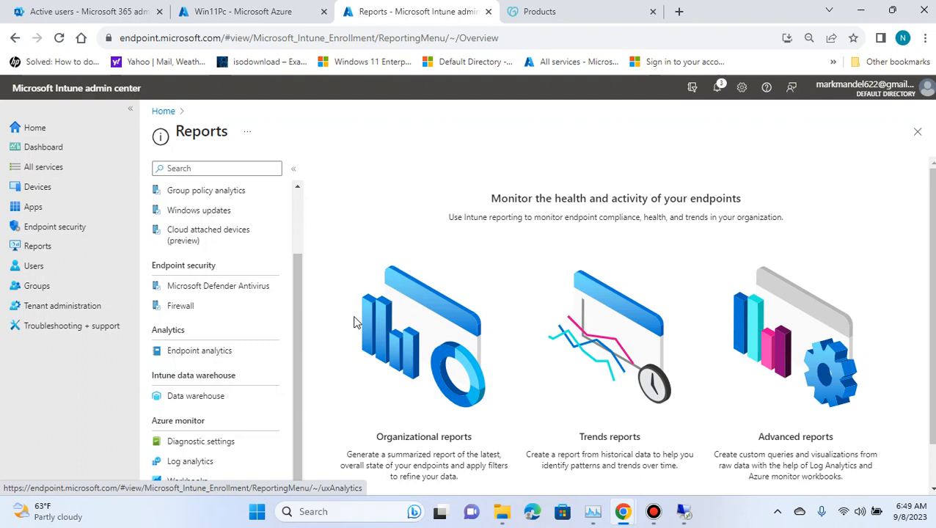
pyautogui.scroll(2, 281, 286)
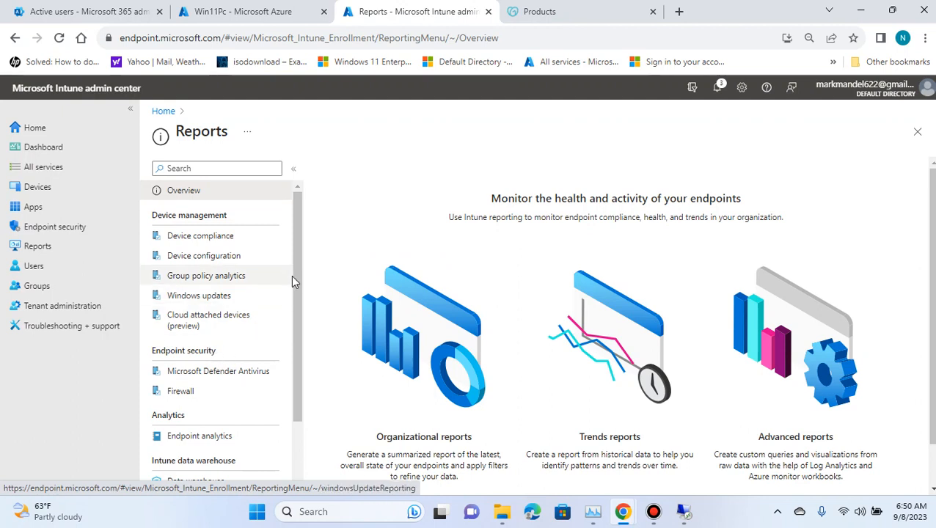
pyautogui.scroll(-2, 276, 363)
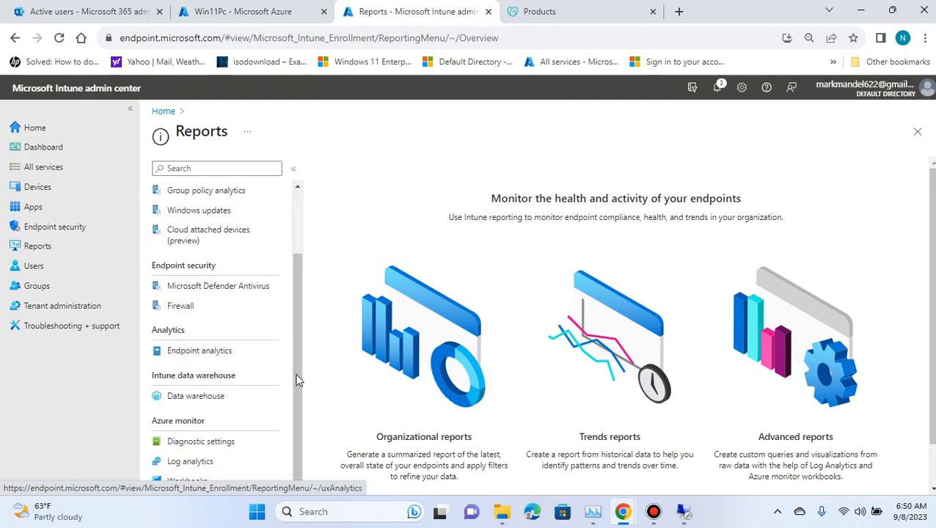
pyautogui.scroll(2, 295, 375)
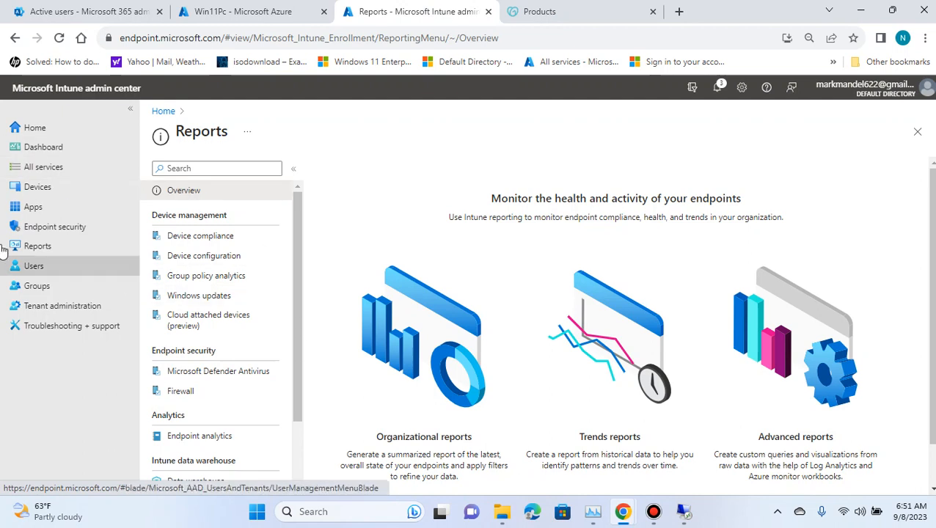
# Step: Go to Devices and open the Configuration profiles page
pyautogui.click(66, 197)
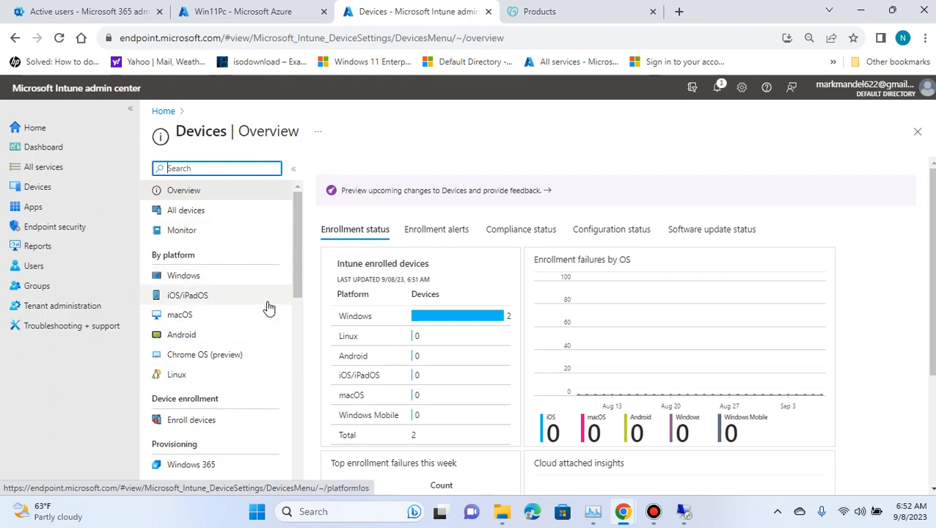
pyautogui.scroll(-1, 271, 306)
pyautogui.scroll(-1, 279, 304)
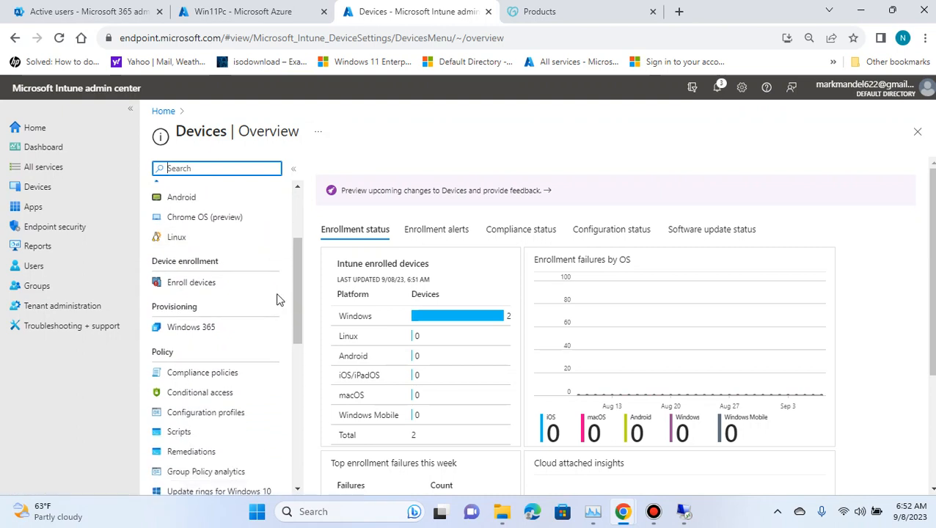
pyautogui.scroll(-2, 234, 400)
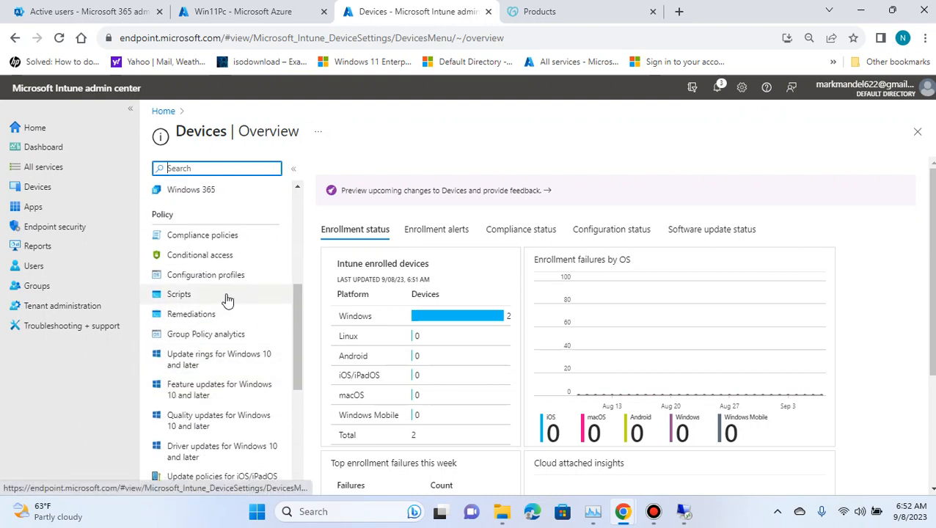
pyautogui.click(232, 283)
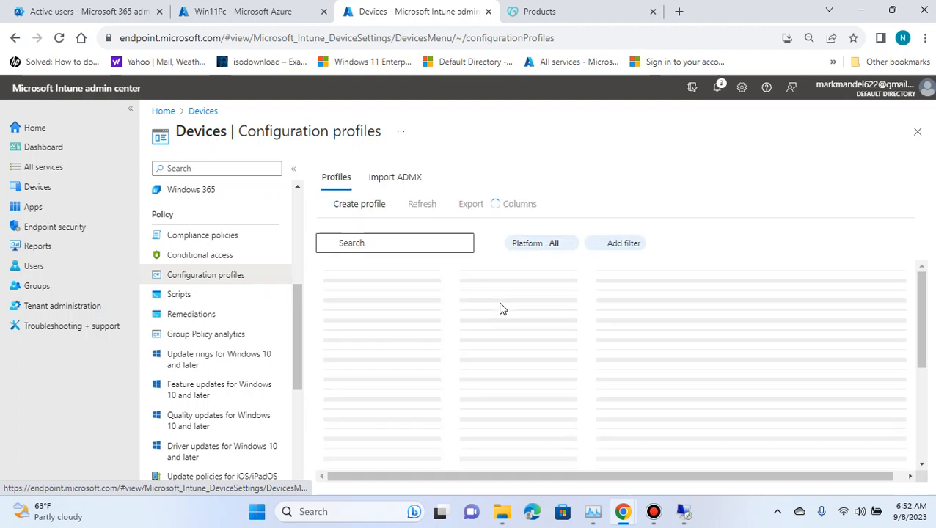
# Step: Start creating a new configuration profile for the Windows 10 and later platform
pyautogui.click(361, 206)
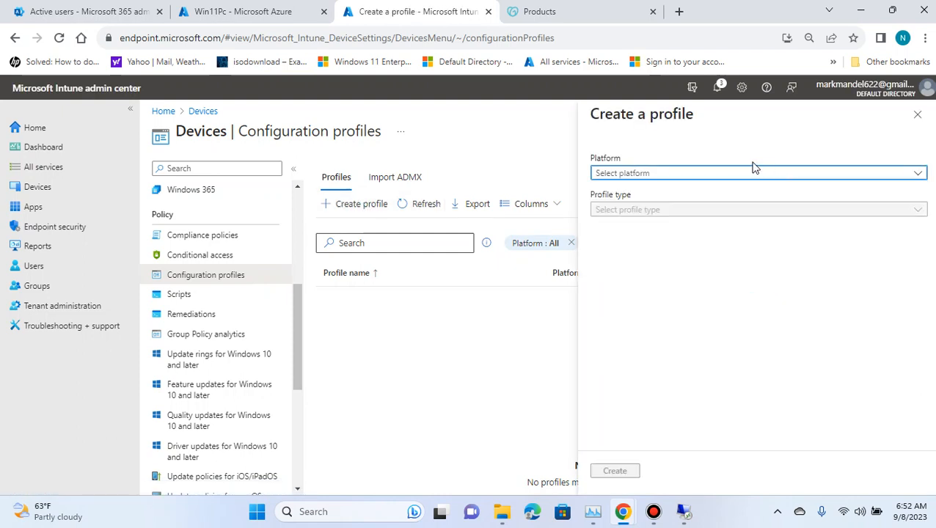
pyautogui.click(745, 171)
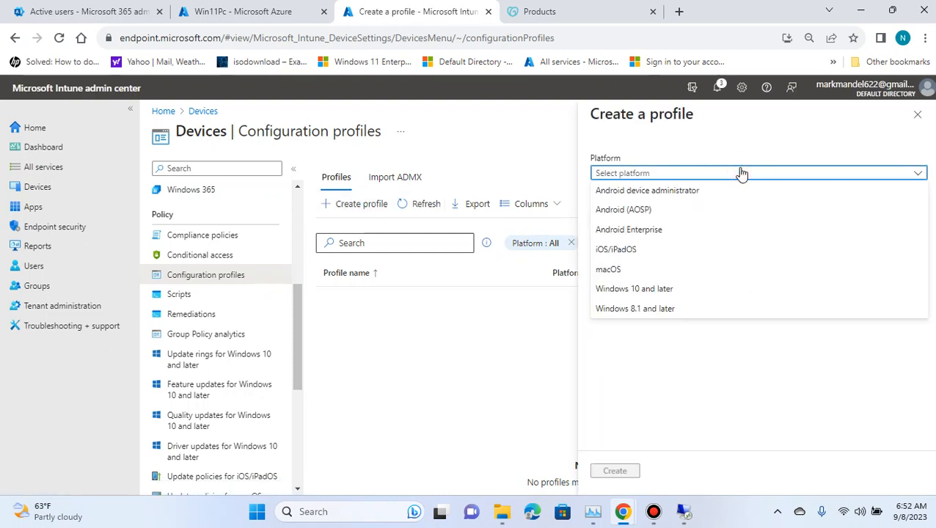
pyautogui.click(689, 291)
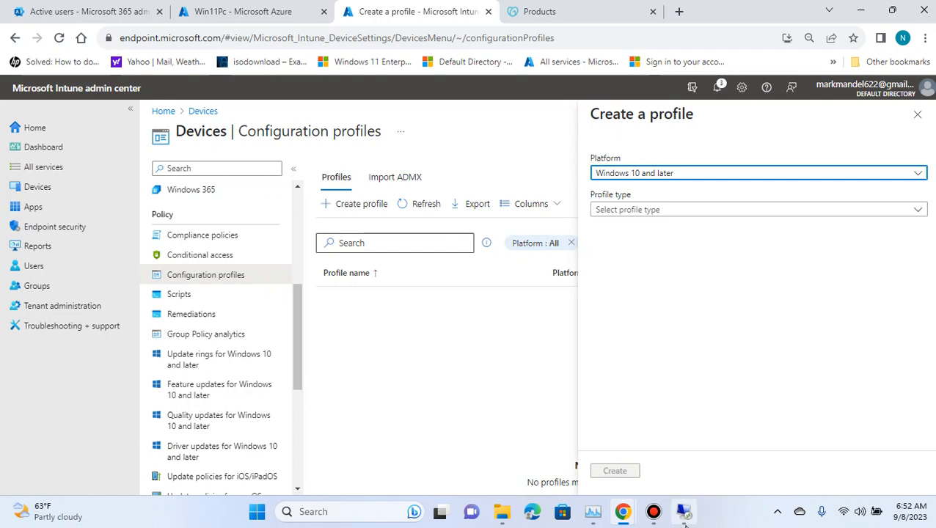
pyautogui.moveTo(683, 511)
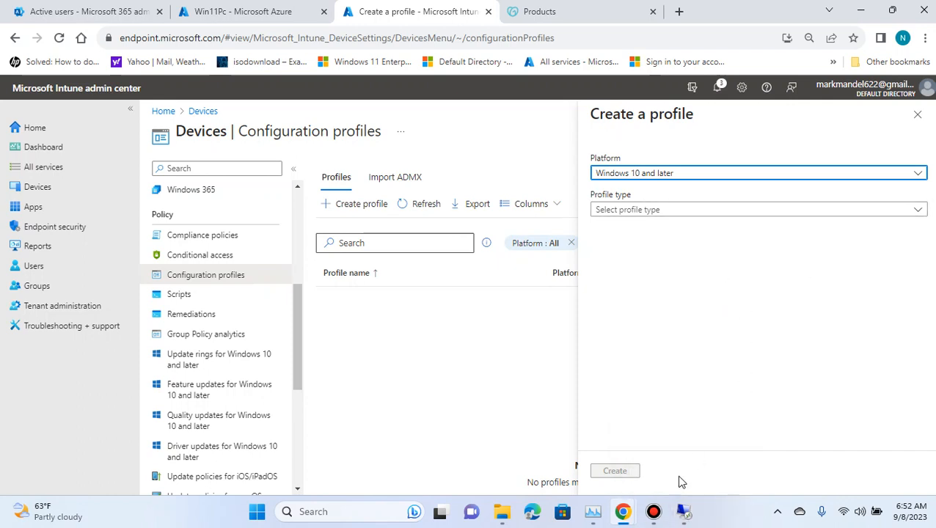
# Step: Set the profile type to Templates, choose the Windows health monitoring template and create it
pyautogui.click(663, 210)
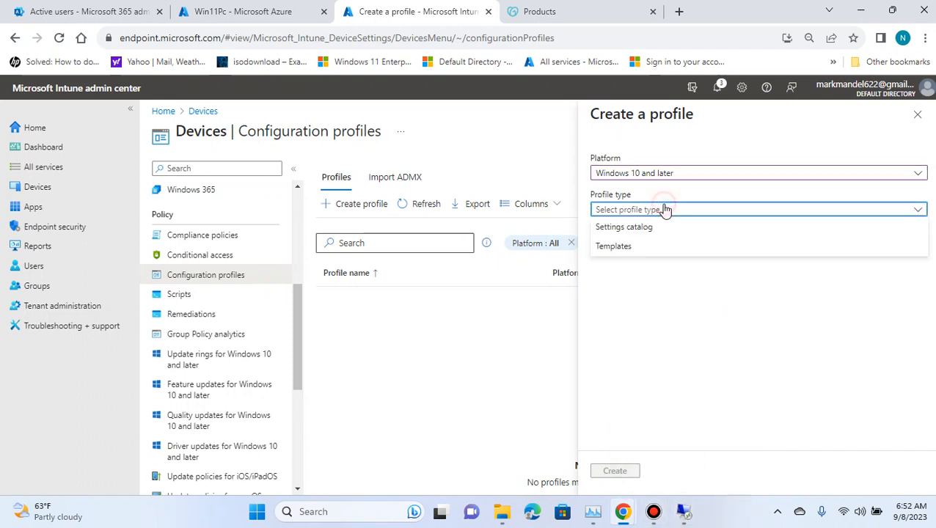
pyautogui.click(627, 248)
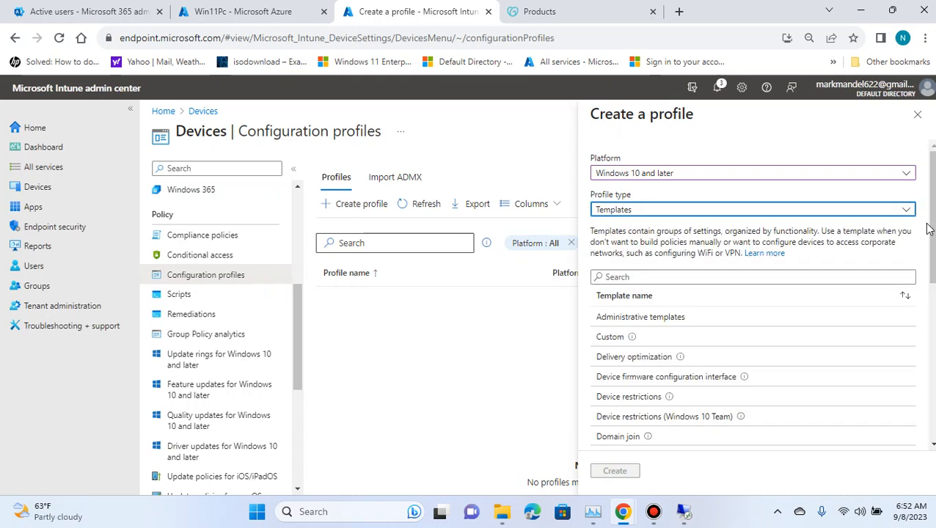
pyautogui.scroll(-3, 932, 231)
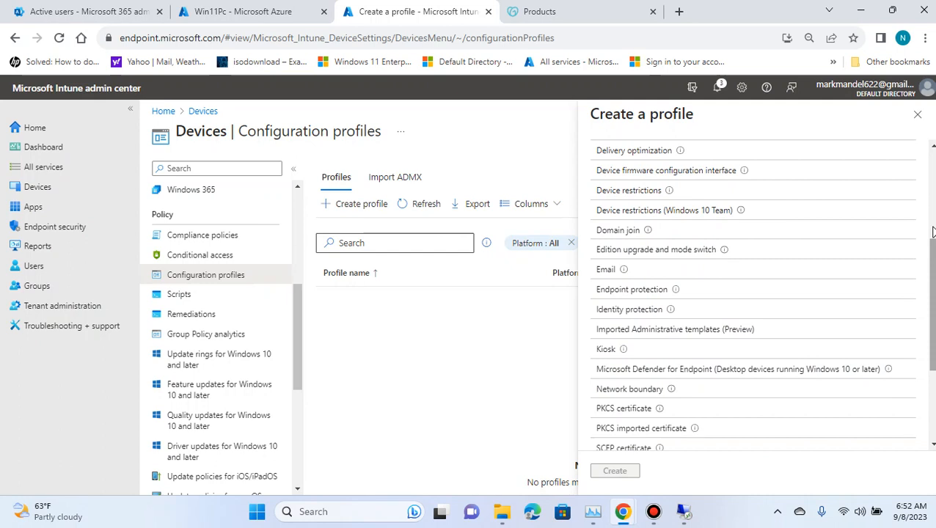
pyautogui.scroll(-3, 931, 231)
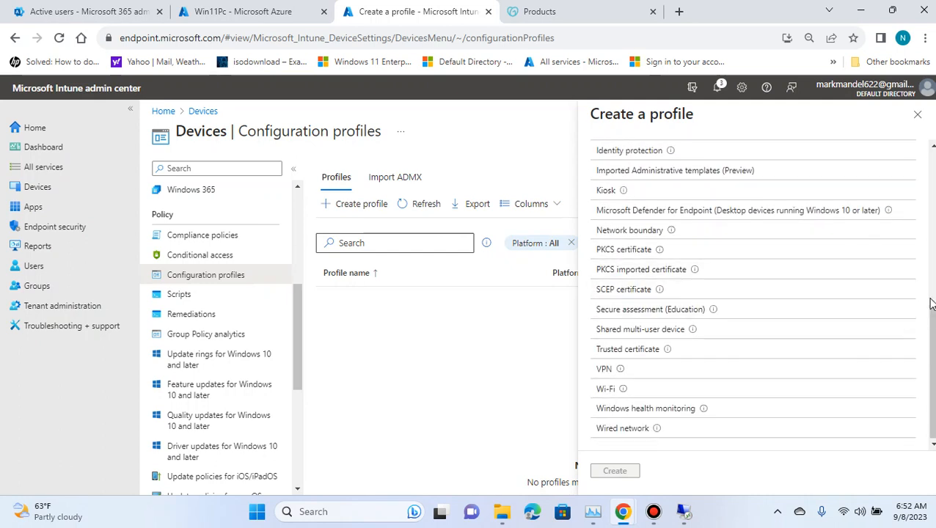
pyautogui.scroll(10, 926, 290)
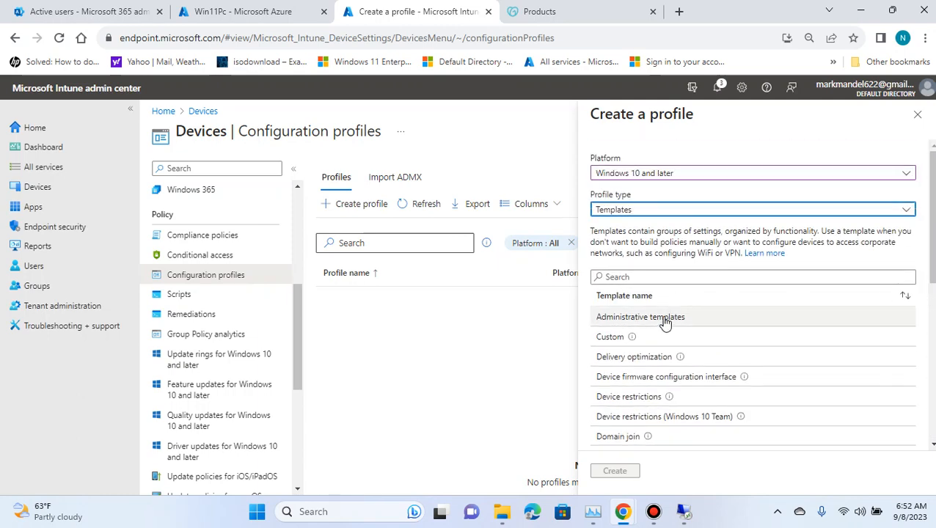
pyautogui.scroll(-1, 697, 331)
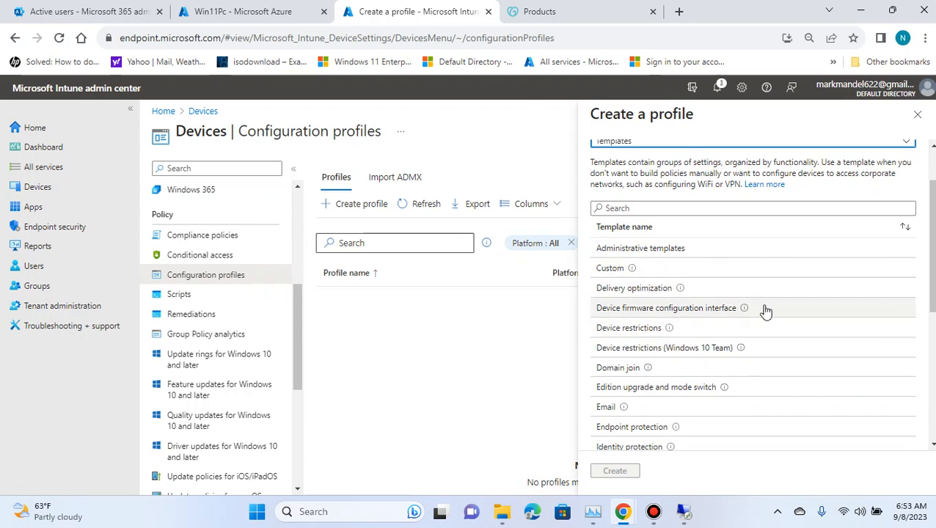
pyautogui.scroll(-2, 765, 311)
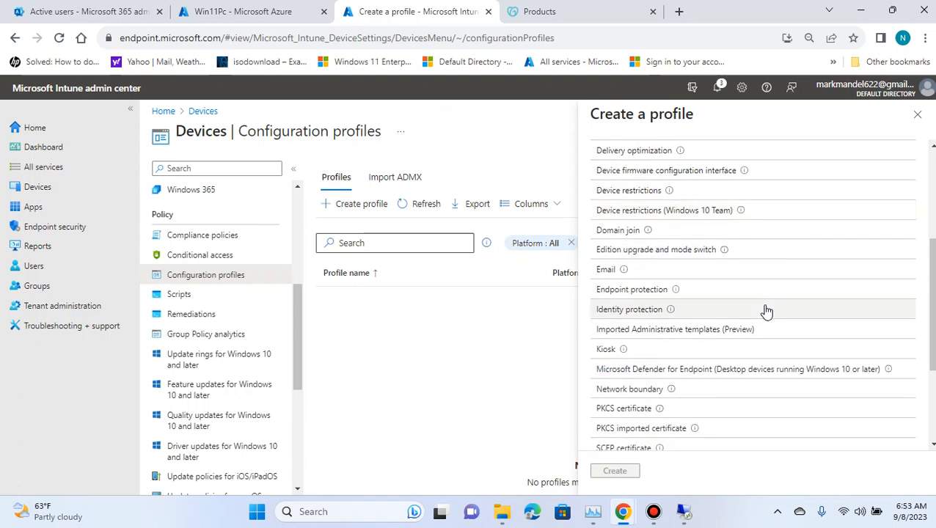
pyautogui.scroll(-2, 765, 311)
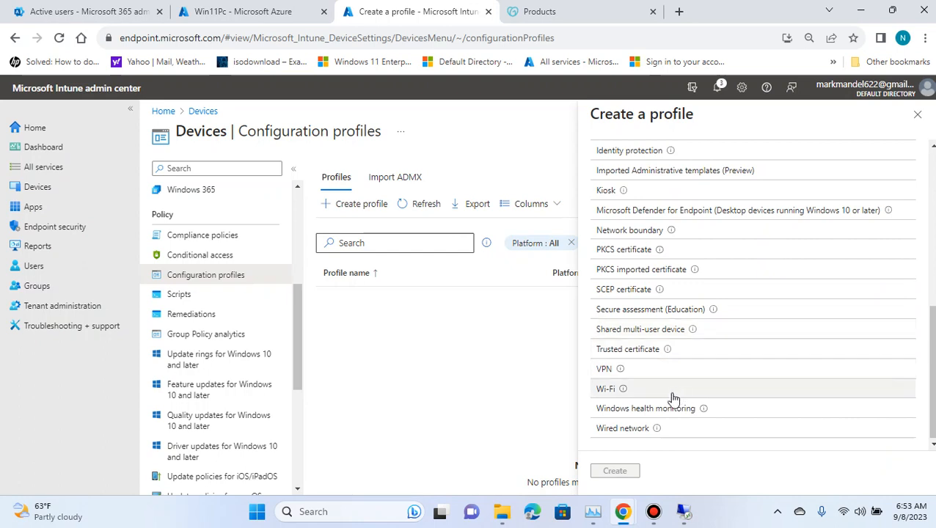
pyautogui.click(663, 410)
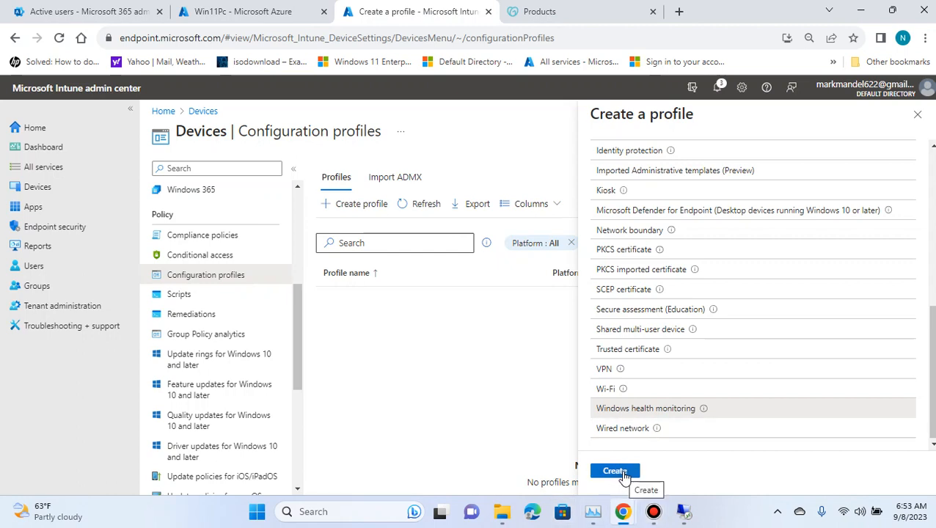
pyautogui.click(620, 471)
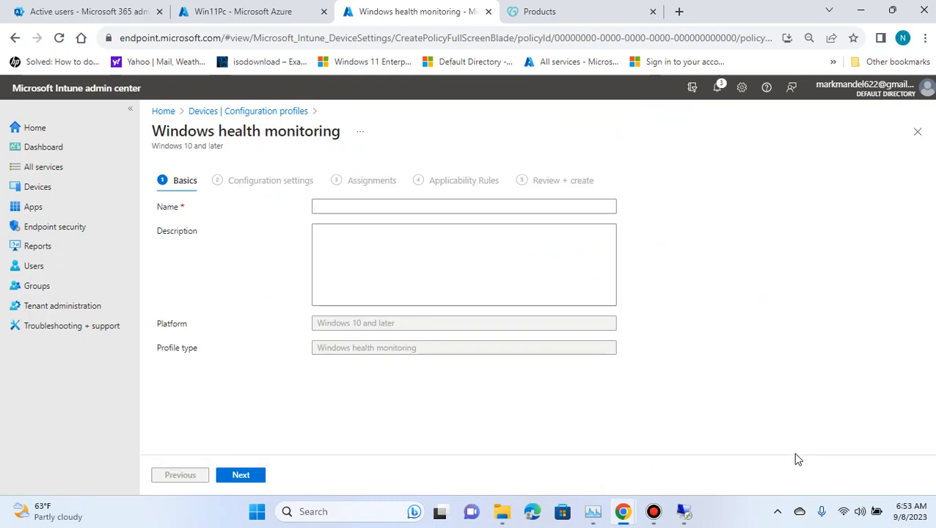
# Step: Name the profile Monitor VM health and continue to the configuration settings
pyautogui.click(337, 206)
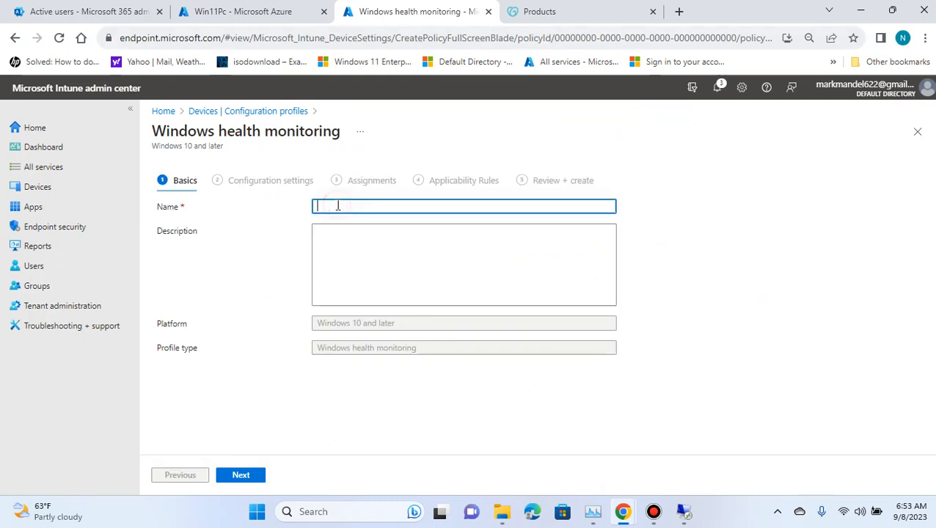
pyautogui.write('M')
pyautogui.write('VM health')
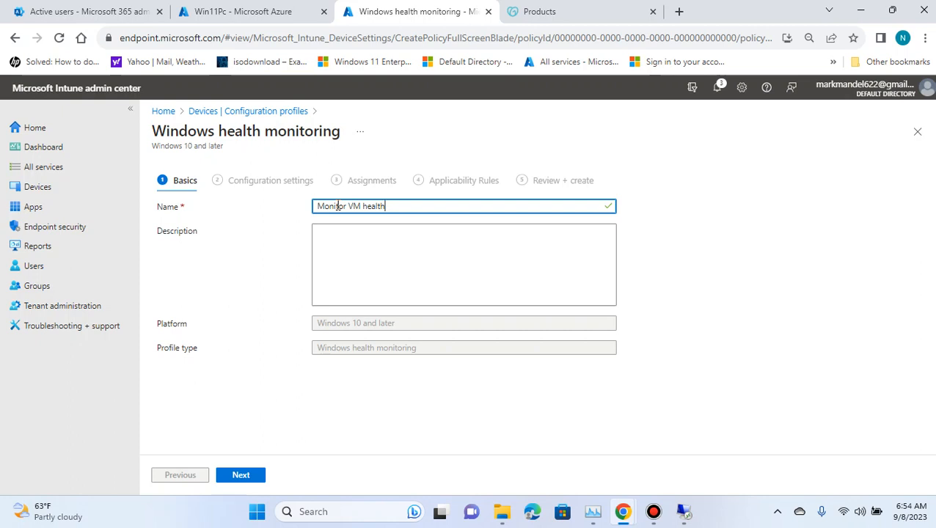
pyautogui.press('BackSpace')
pyautogui.press('BackSpace')
pyautogui.press('BackSpace')
pyautogui.press('BackSpace')
pyautogui.write('H')
pyautogui.click(244, 475)
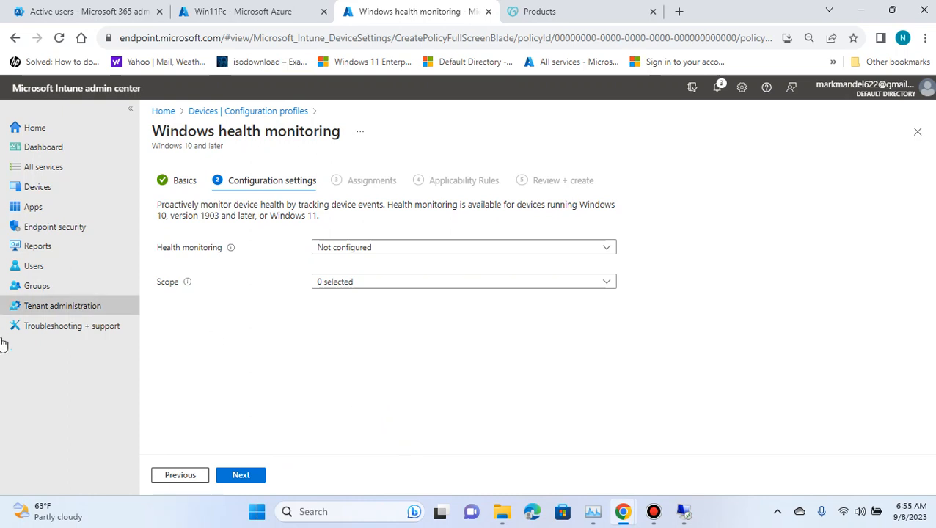
# Step: Enable health monitoring with the Windows updates and Endpoint analytics scopes, and continue to Assignments
pyautogui.click(607, 253)
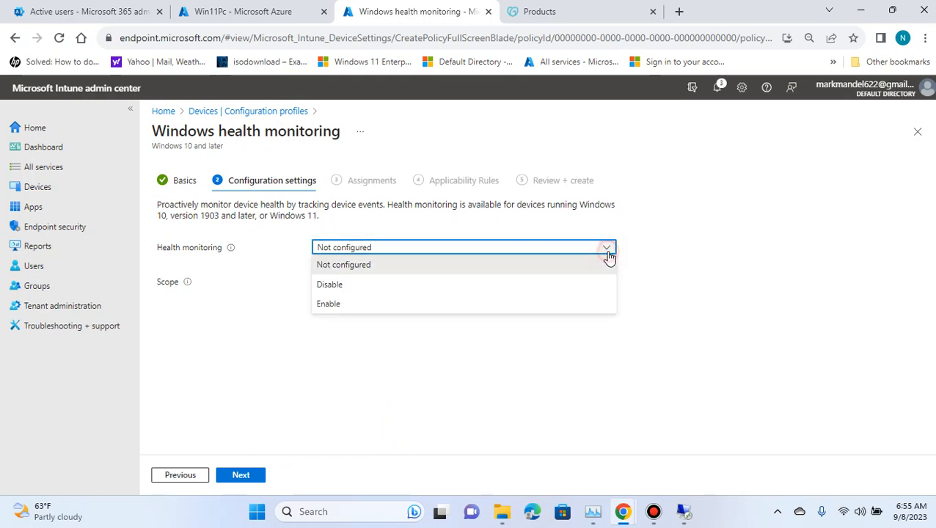
pyautogui.click(360, 304)
pyautogui.click(374, 286)
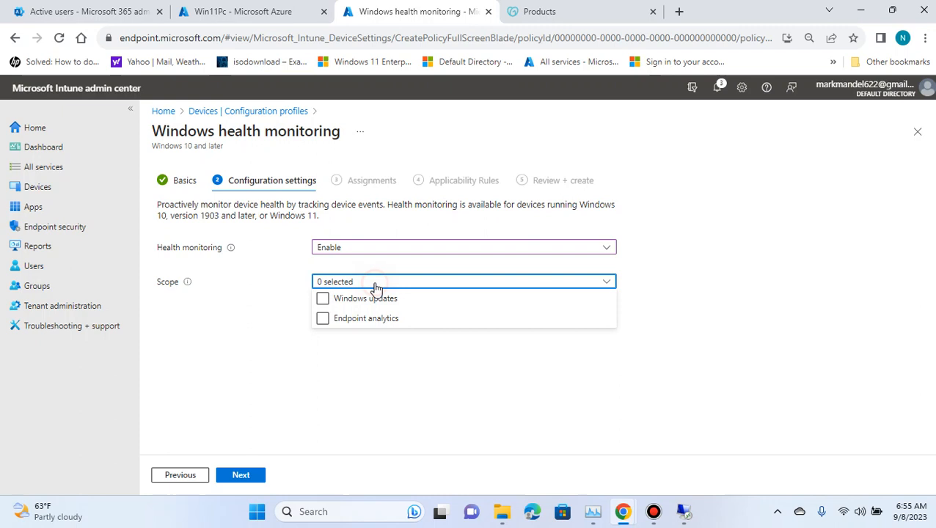
pyautogui.click(323, 300)
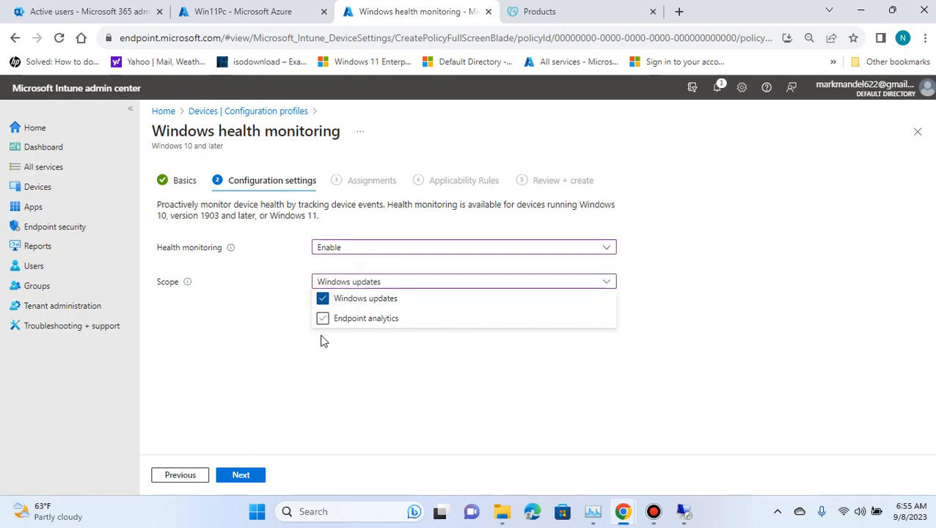
pyautogui.click(321, 321)
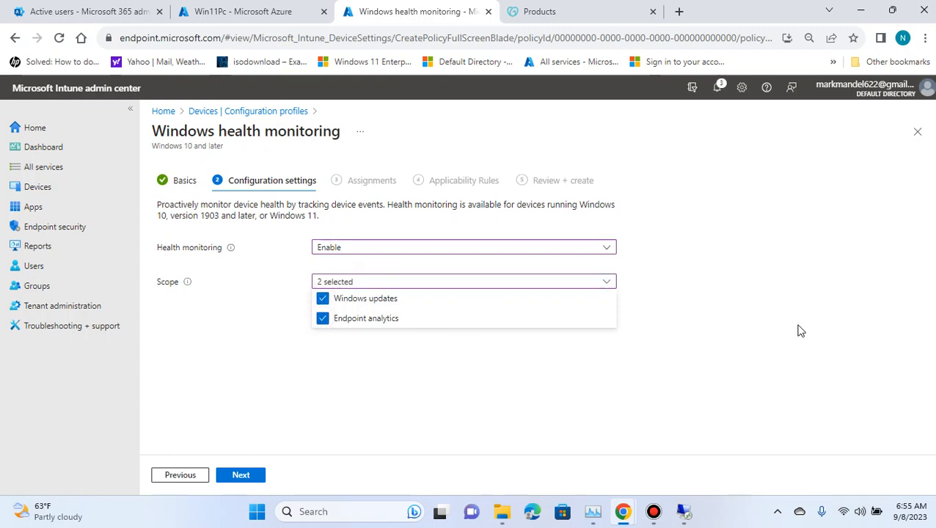
pyautogui.click(370, 372)
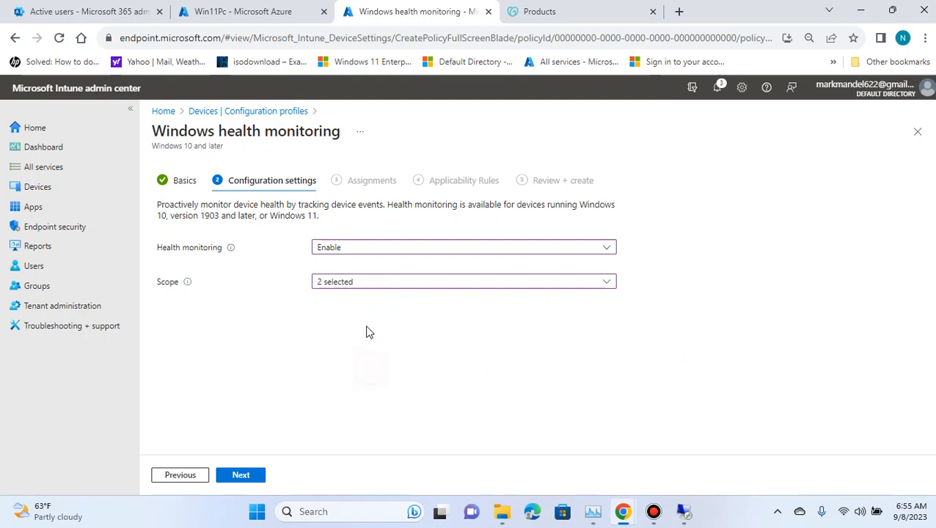
pyautogui.click(245, 473)
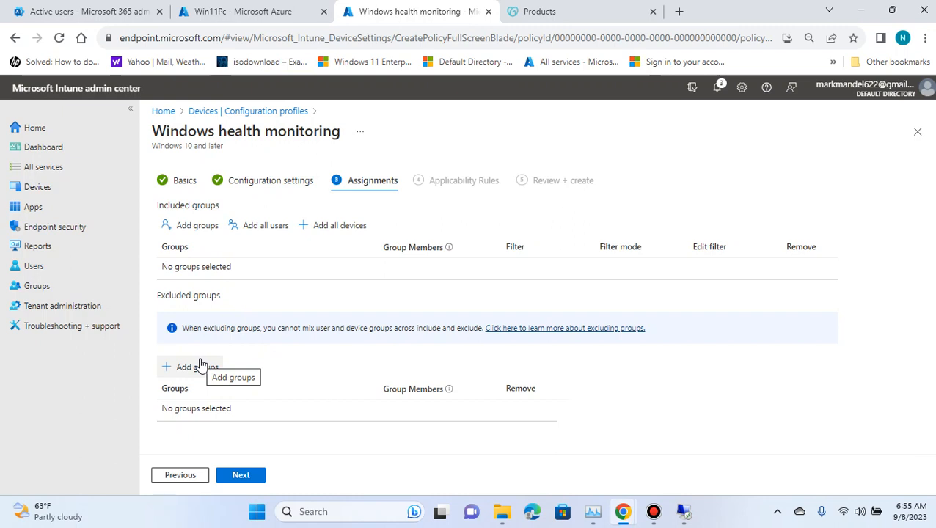
# Step: Include the Azure security monitor group in the profile's assignments and continue
pyautogui.click(193, 228)
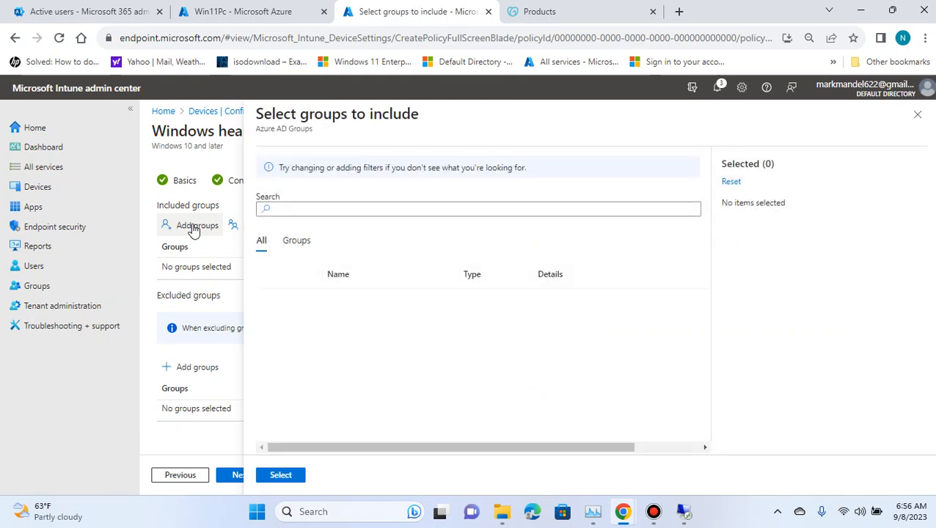
pyautogui.scroll(-2, 373, 314)
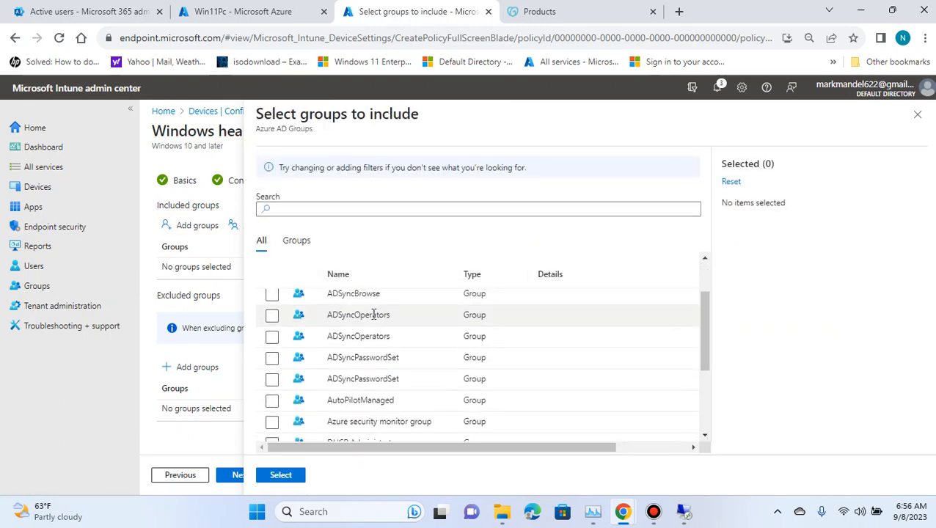
pyautogui.scroll(-3, 375, 318)
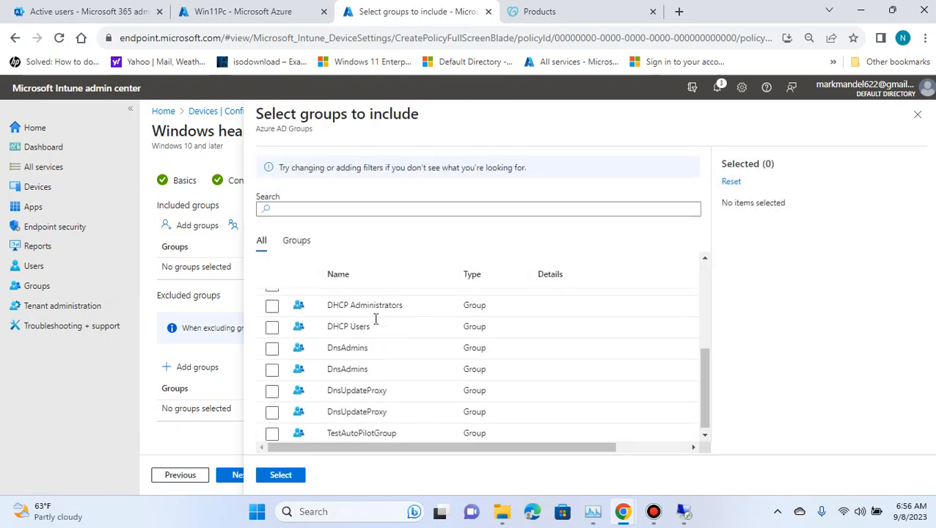
pyautogui.scroll(3, 374, 318)
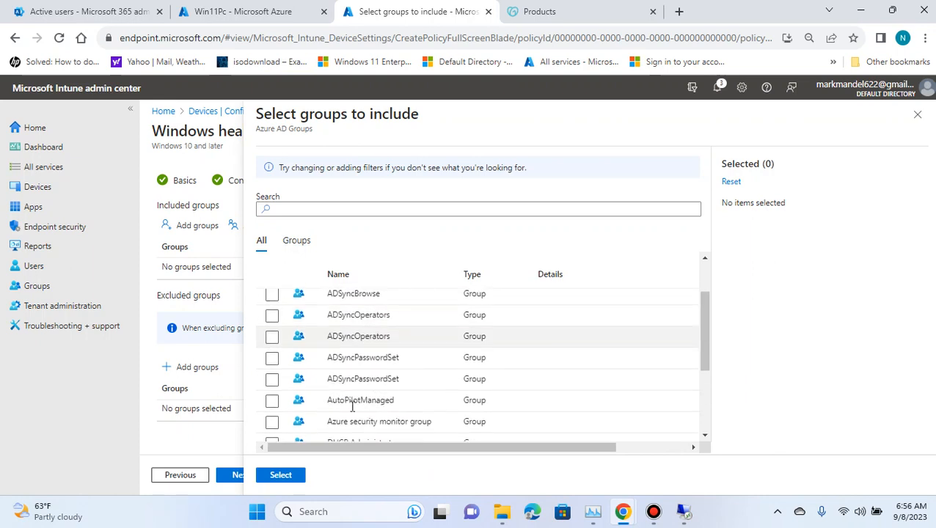
pyautogui.click(272, 423)
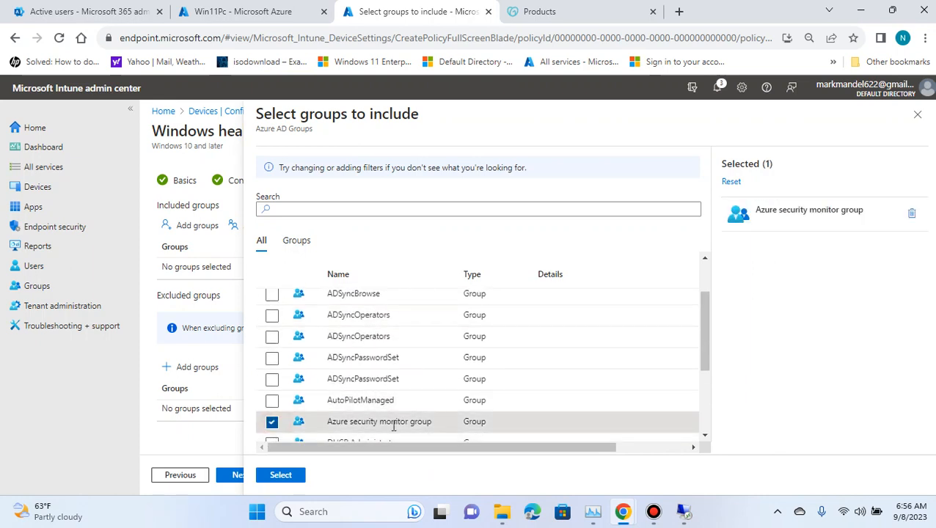
pyautogui.click(281, 475)
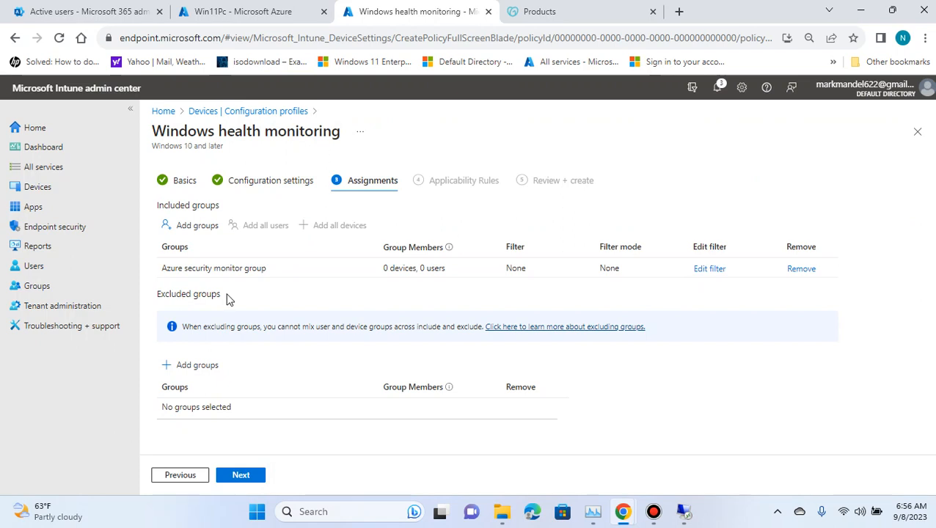
pyautogui.click(242, 475)
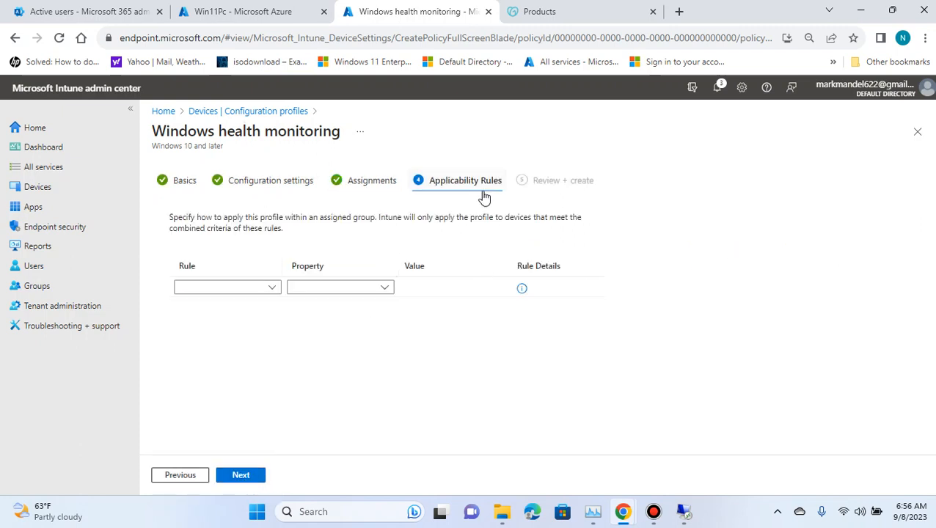
pyautogui.click(275, 288)
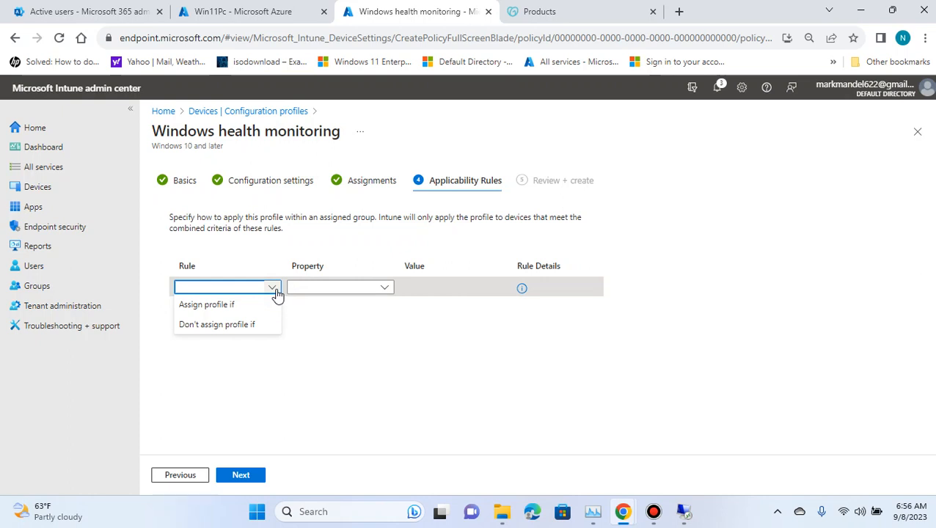
pyautogui.click(271, 247)
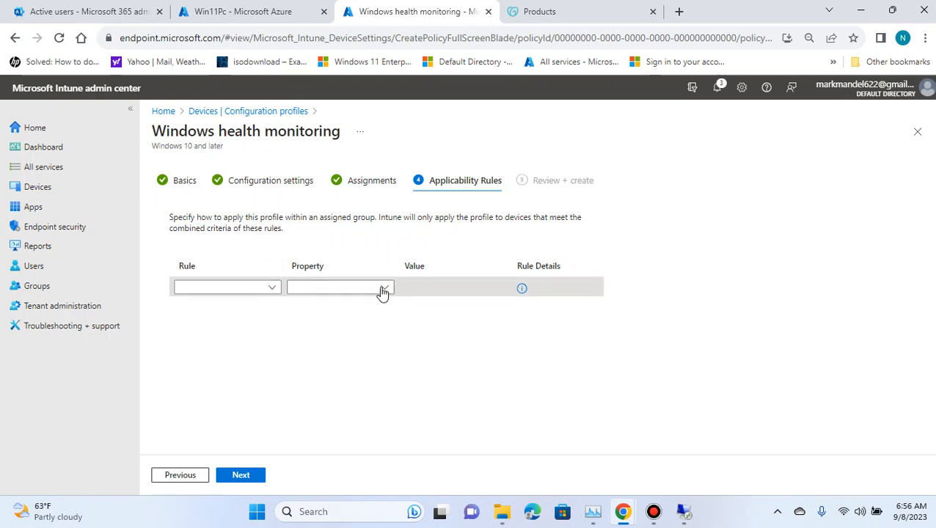
pyautogui.click(382, 291)
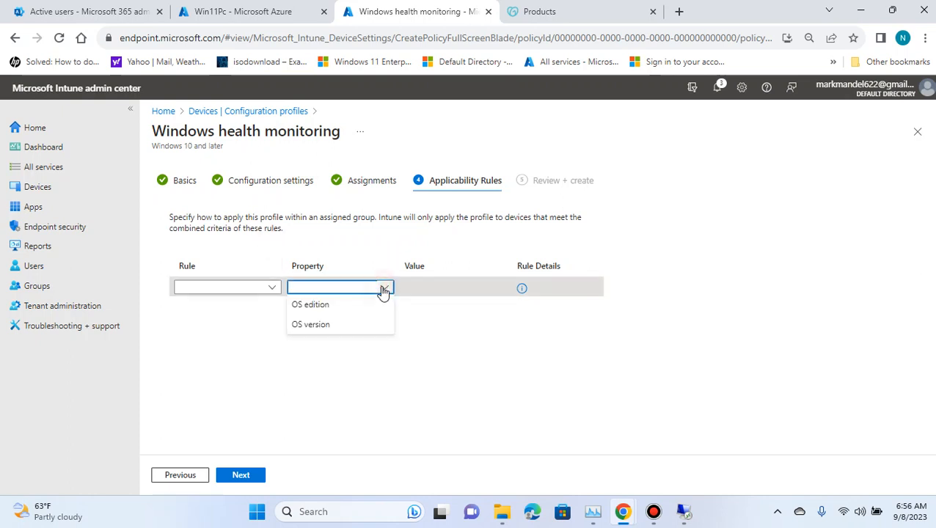
pyautogui.click(356, 239)
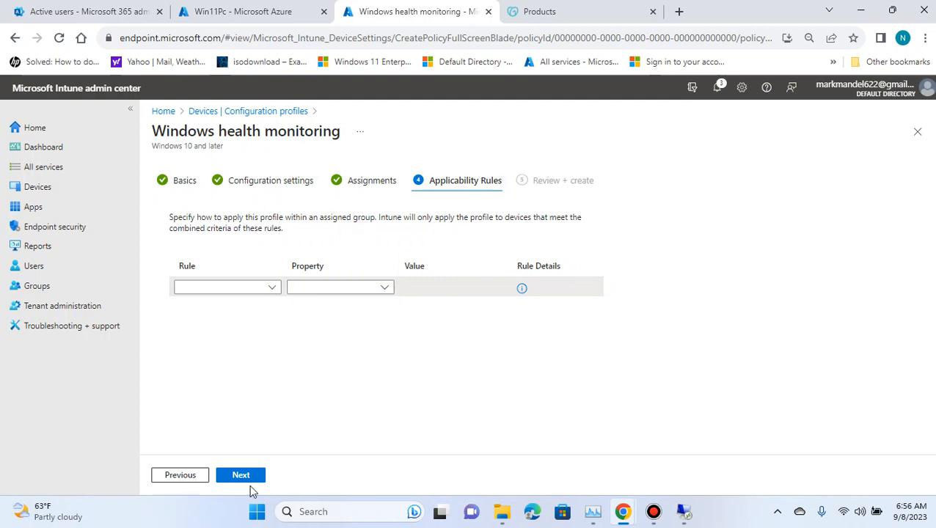
# Step: Skip the applicability rules, review the summary, create the profile and refresh the configuration profiles list
pyautogui.click(253, 479)
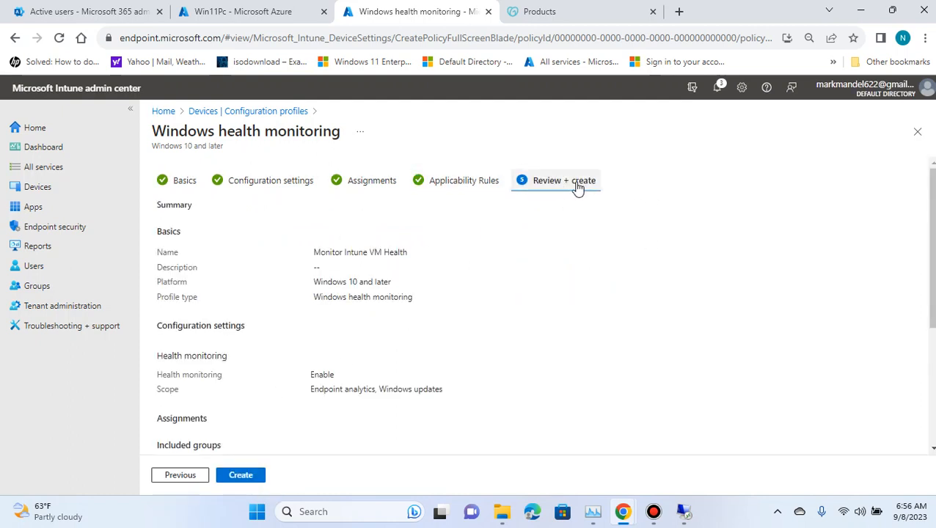
pyautogui.scroll(-2, 549, 232)
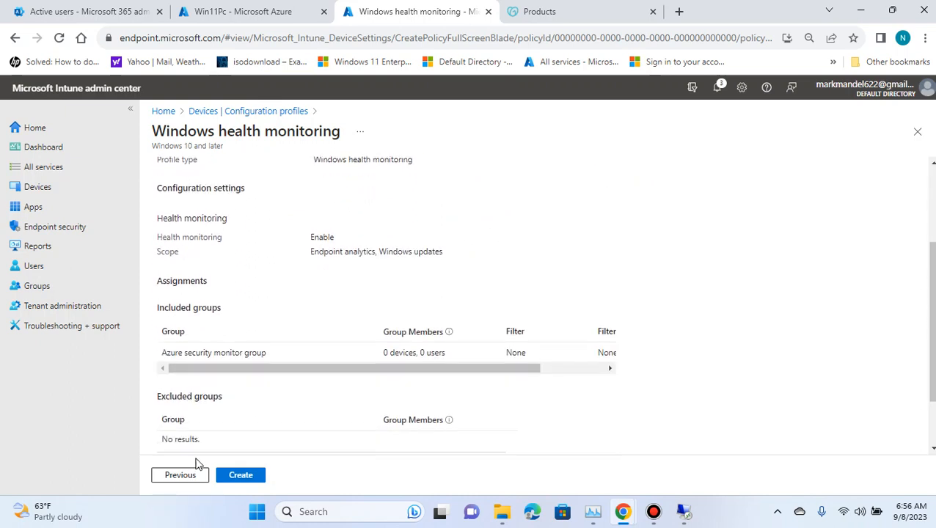
pyautogui.scroll(-1, 292, 359)
pyautogui.scroll(3, 346, 370)
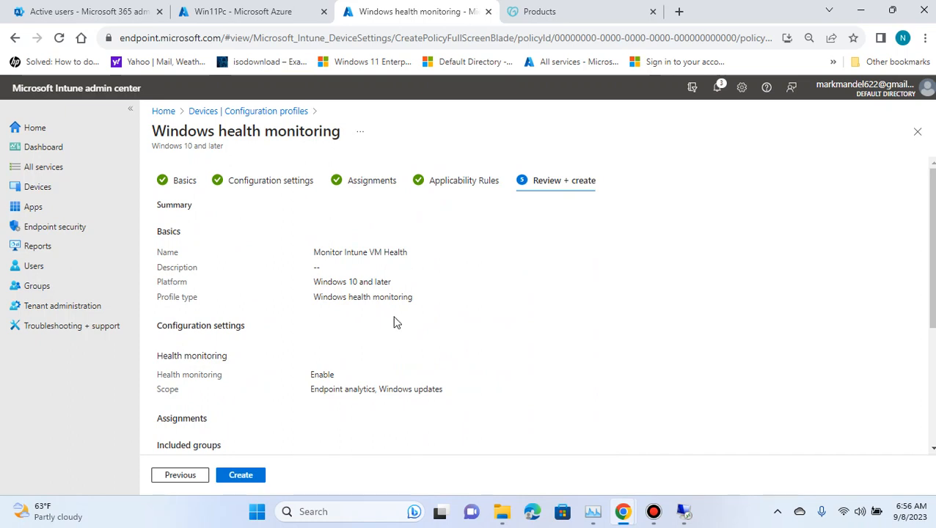
pyautogui.click(264, 478)
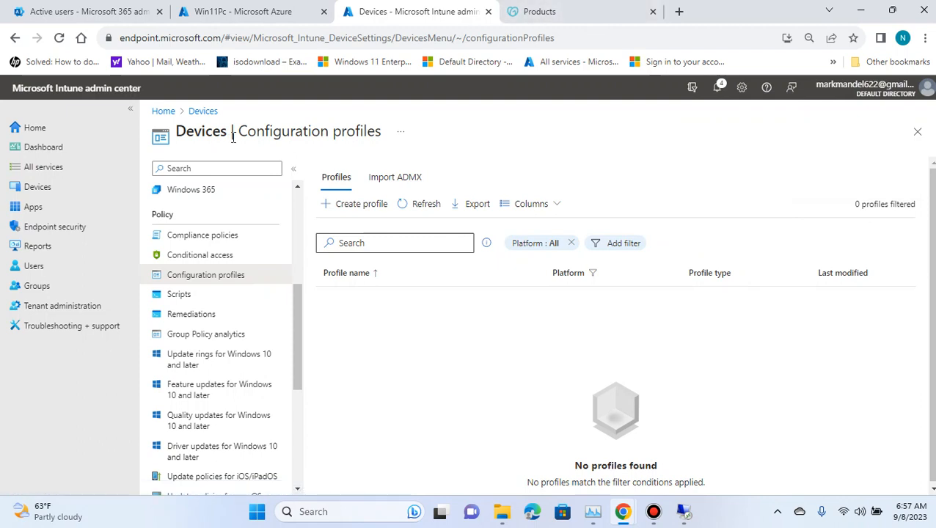
pyautogui.click(405, 203)
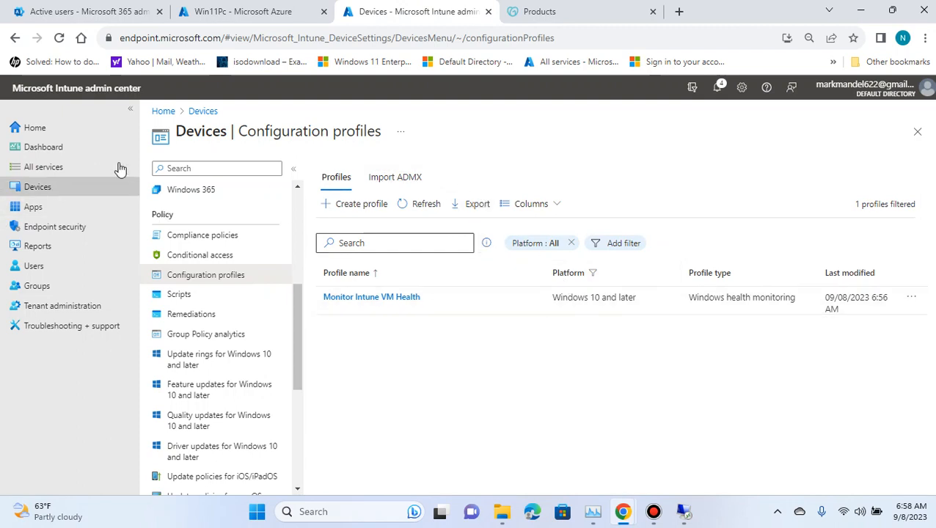
# Step: Open the Windows device AST-92934 and sync it with Intune
pyautogui.click(46, 188)
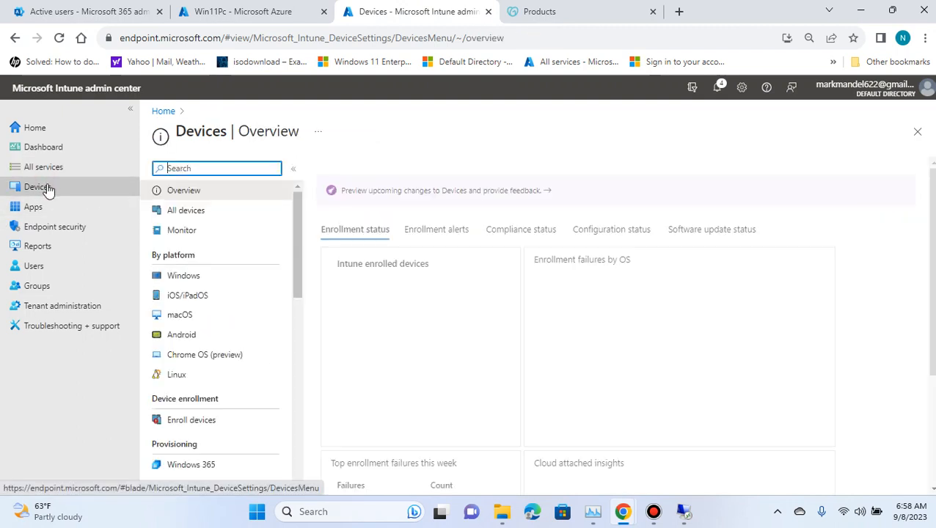
pyautogui.click(217, 283)
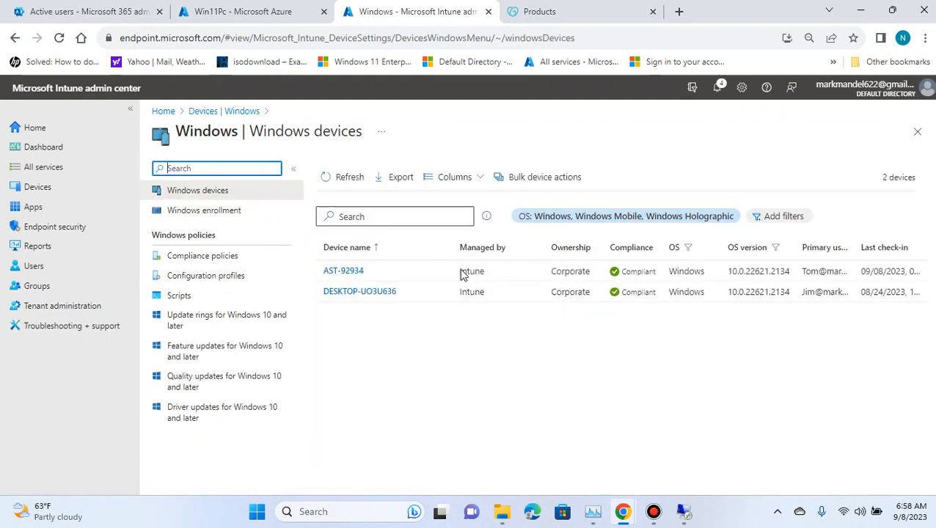
pyautogui.click(343, 271)
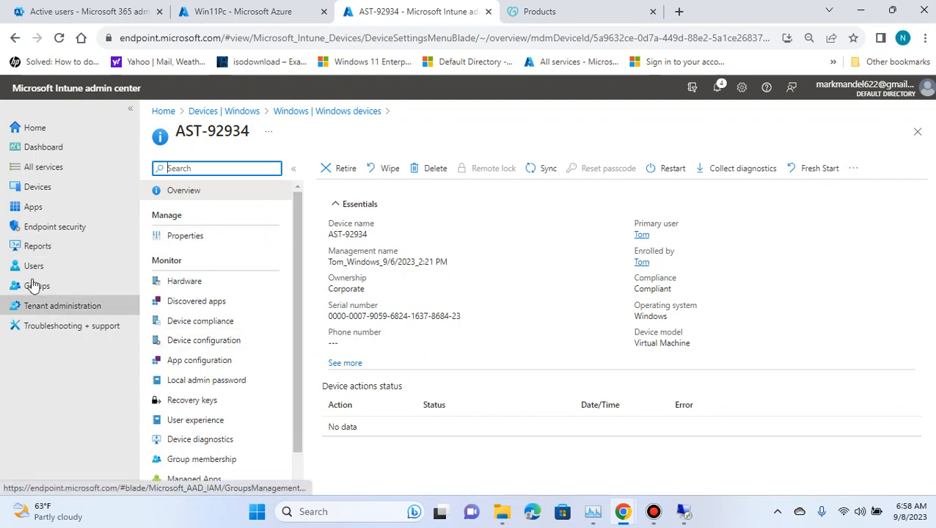
pyautogui.scroll(-1, 209, 363)
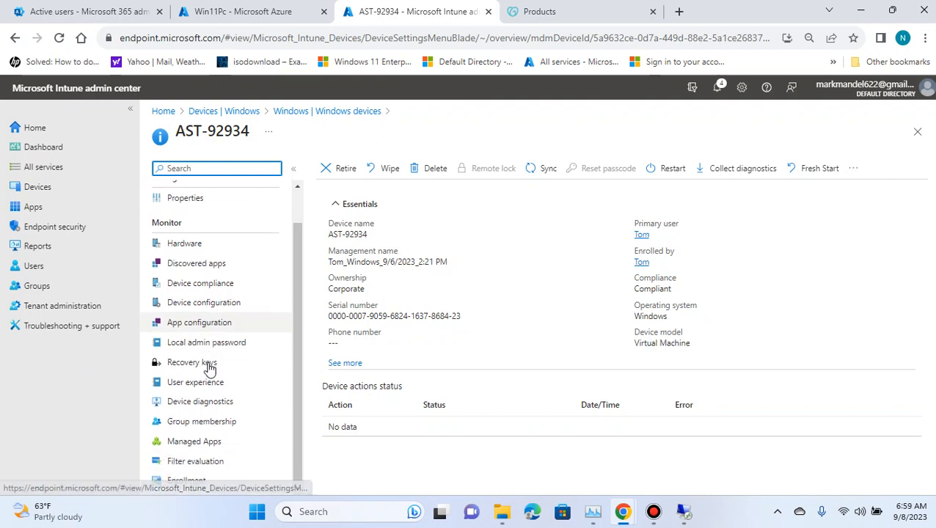
pyautogui.scroll(1, 209, 308)
pyautogui.click(528, 168)
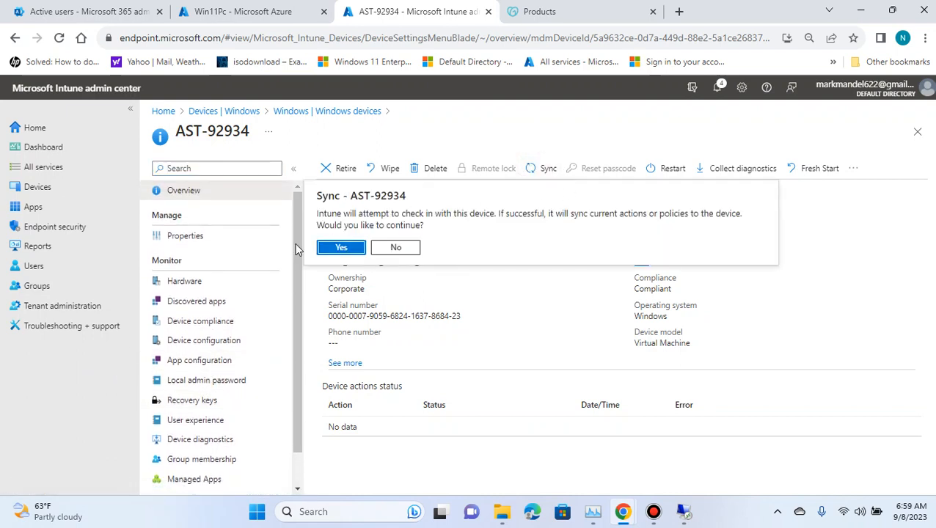
pyautogui.click(345, 247)
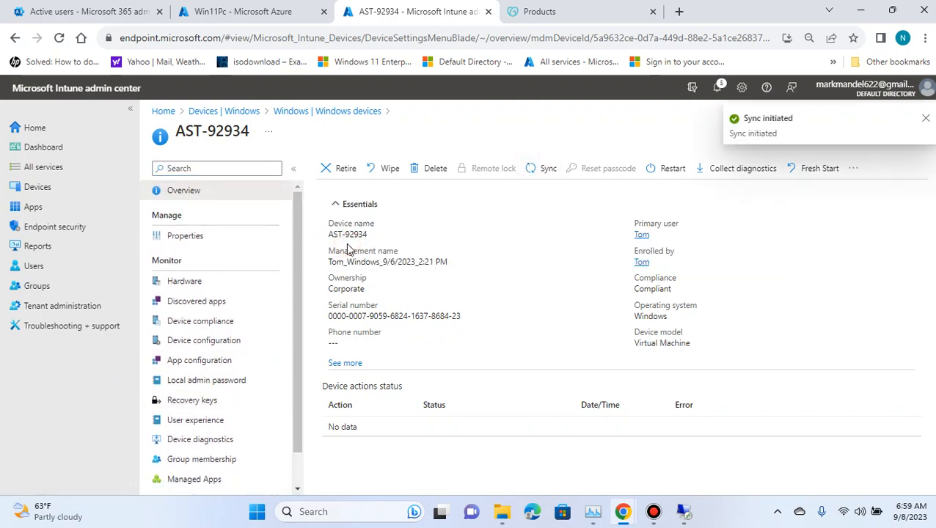
# Step: Open the Endpoint analytics report and refresh its overview
pyautogui.click(37, 249)
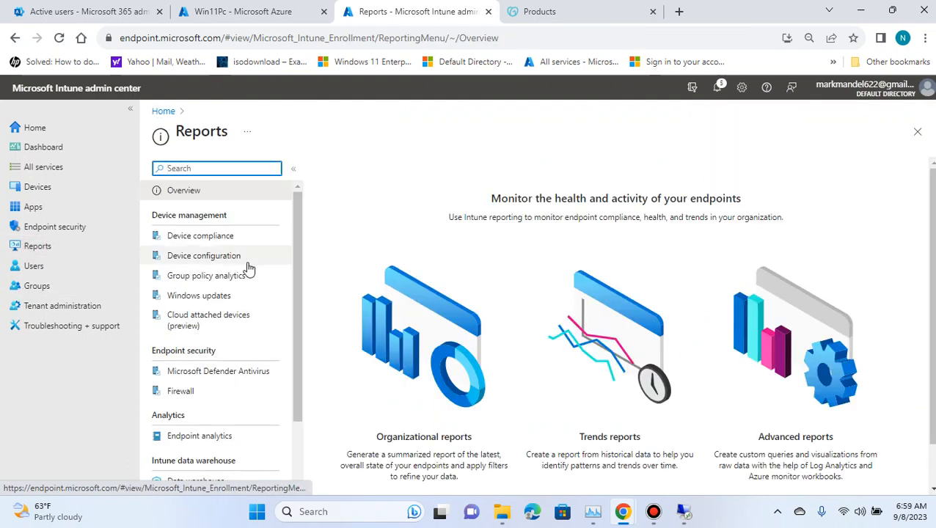
pyautogui.click(211, 439)
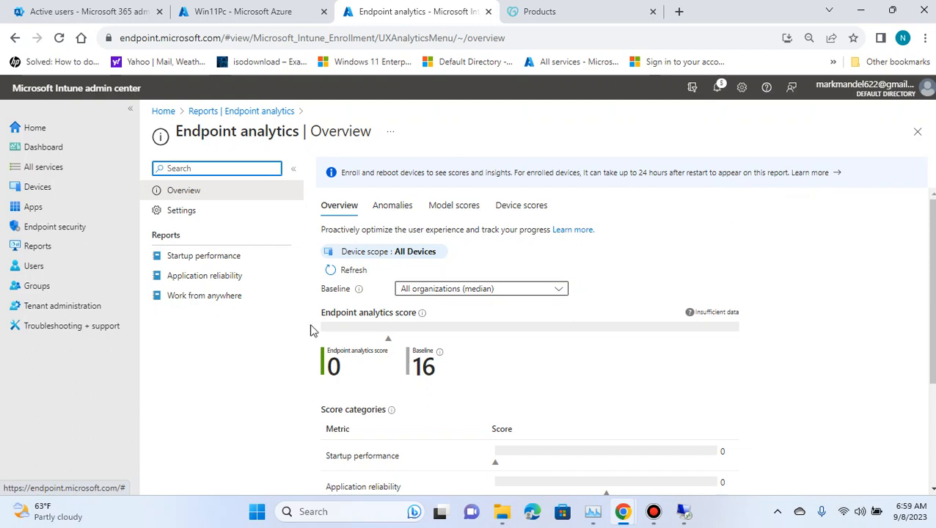
pyautogui.click(350, 273)
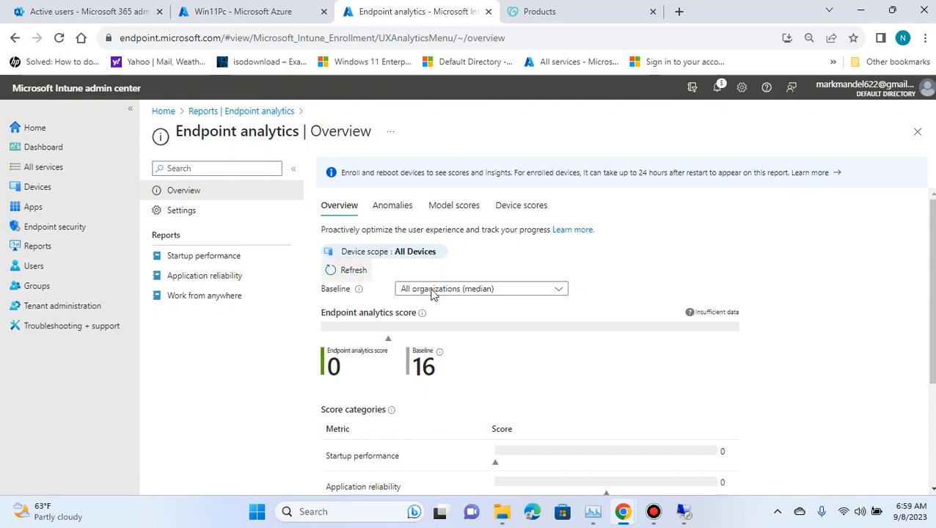
pyautogui.scroll(-2, 758, 330)
pyautogui.scroll(2, 515, 355)
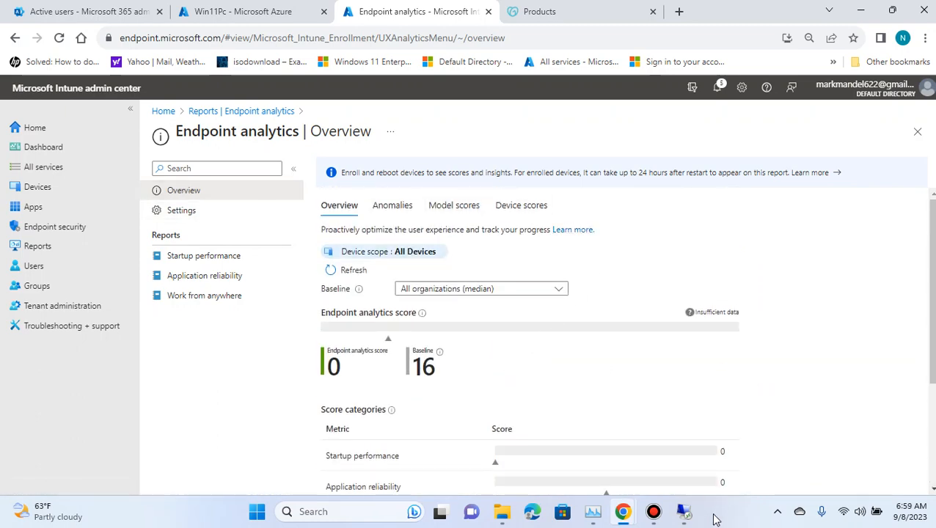
# Step: Switch to the Win11Pc Remote Desktop Connection window and minimize it again
pyautogui.click(683, 511)
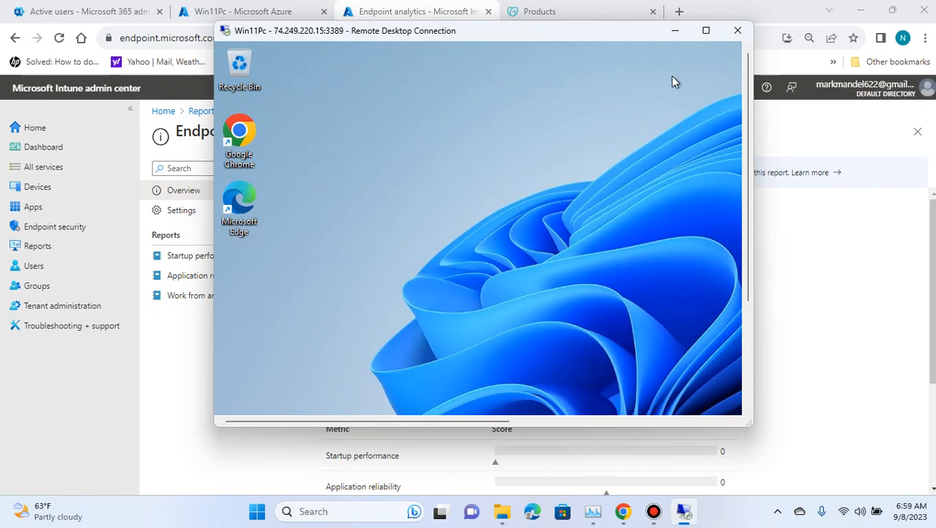
pyautogui.click(674, 31)
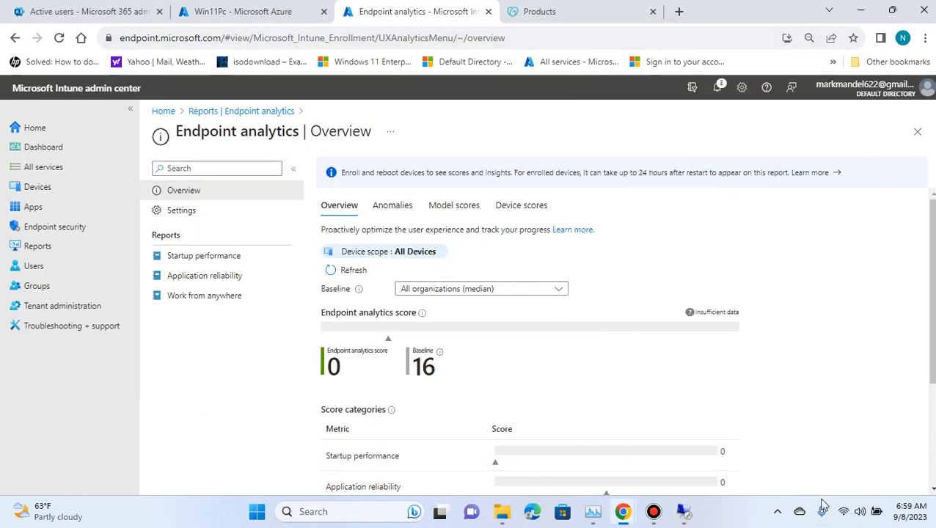
pyautogui.moveTo(823, 509)
pyautogui.moveTo(686, 521)
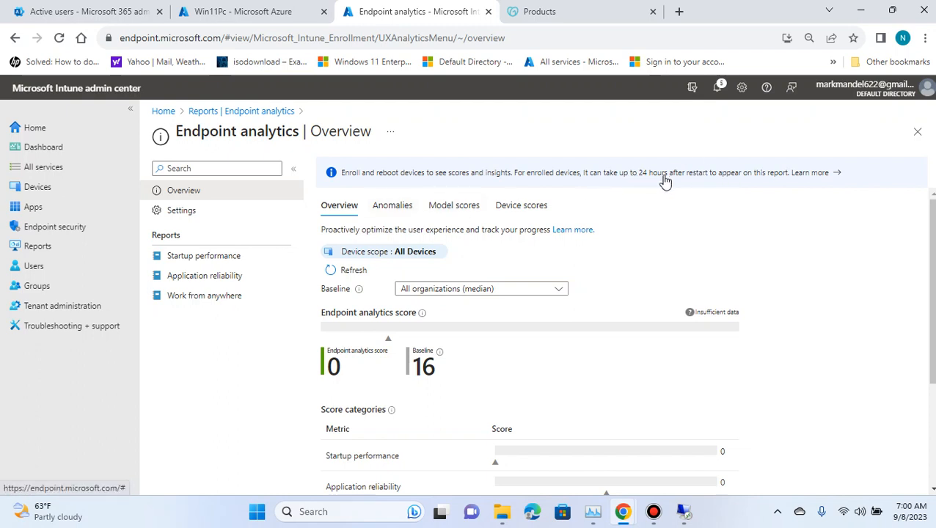
# Step: Browse the Anomalies tab of Endpoint analytics and return to the Overview tab
pyautogui.click(407, 211)
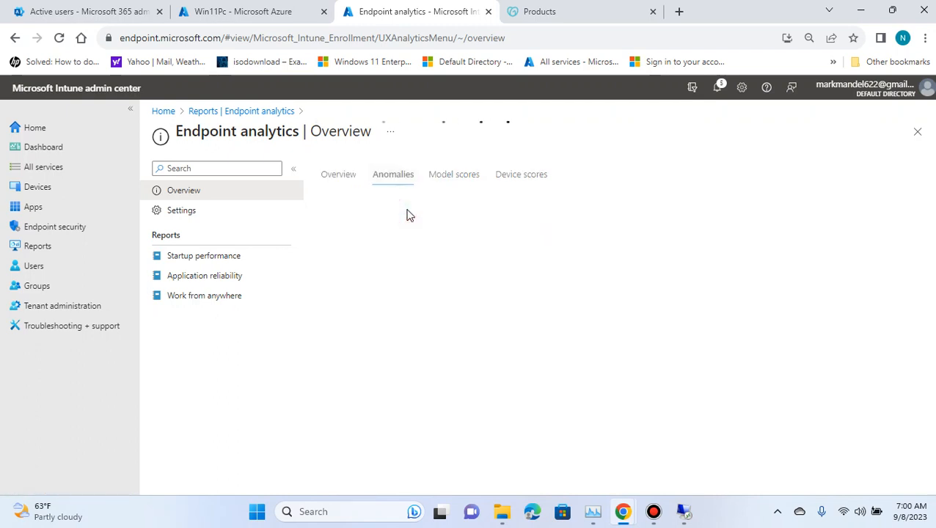
pyautogui.click(347, 180)
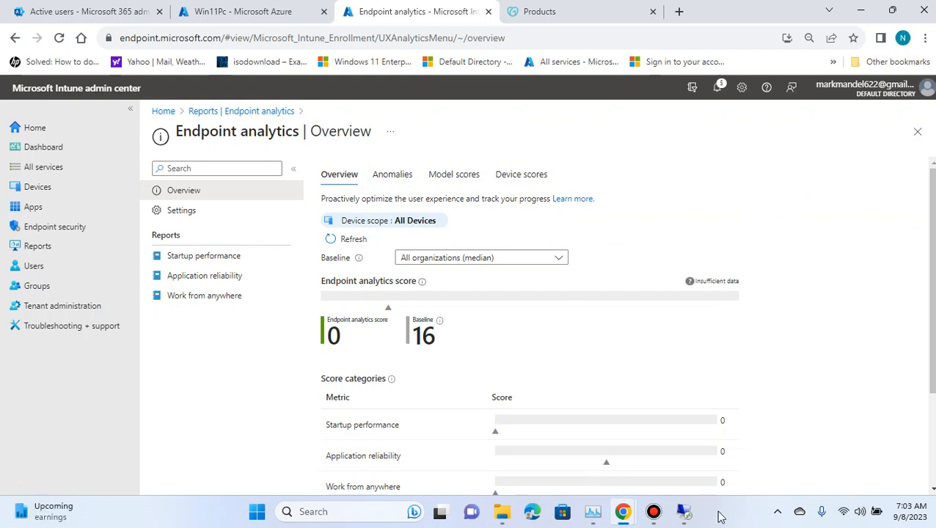
# Step: Switch to the Win11Pc remote session, minimize Edge, and launch HeavyLoad from the desktop
pyautogui.click(685, 514)
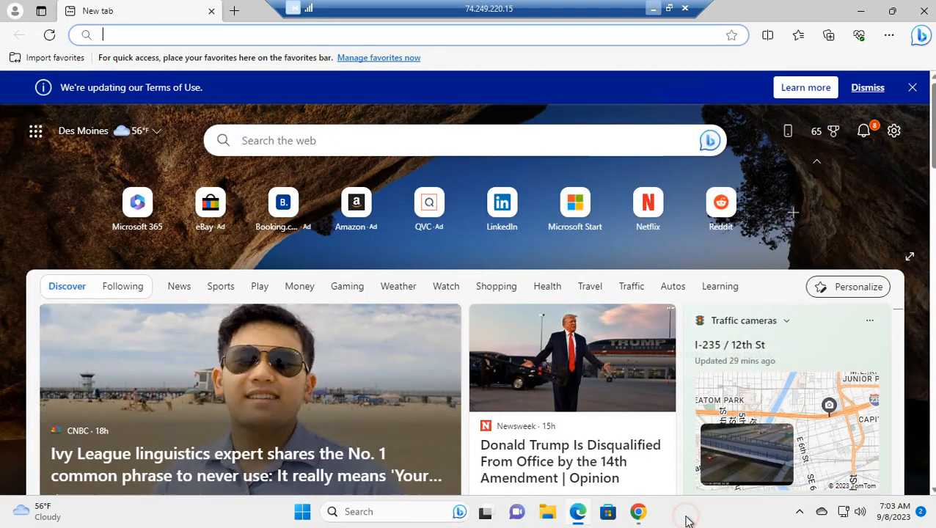
pyautogui.click(861, 11)
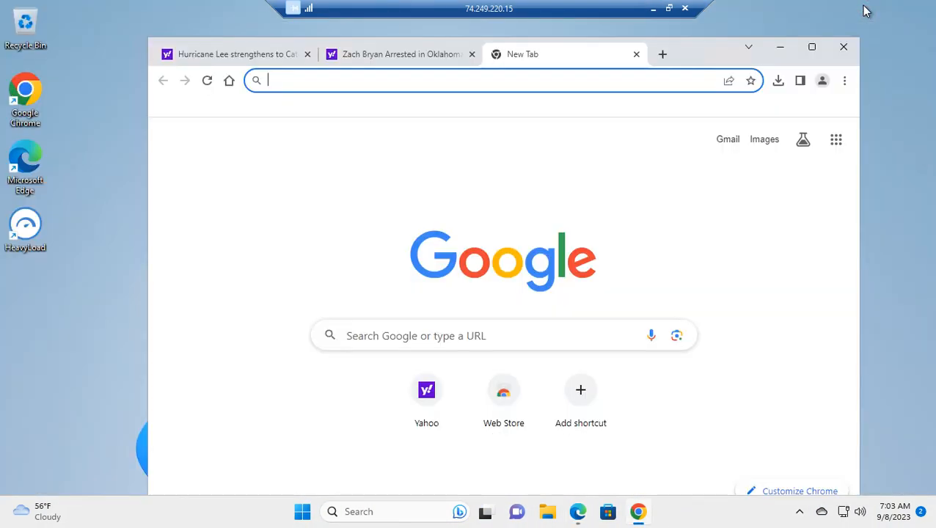
pyautogui.doubleClick(25, 231)
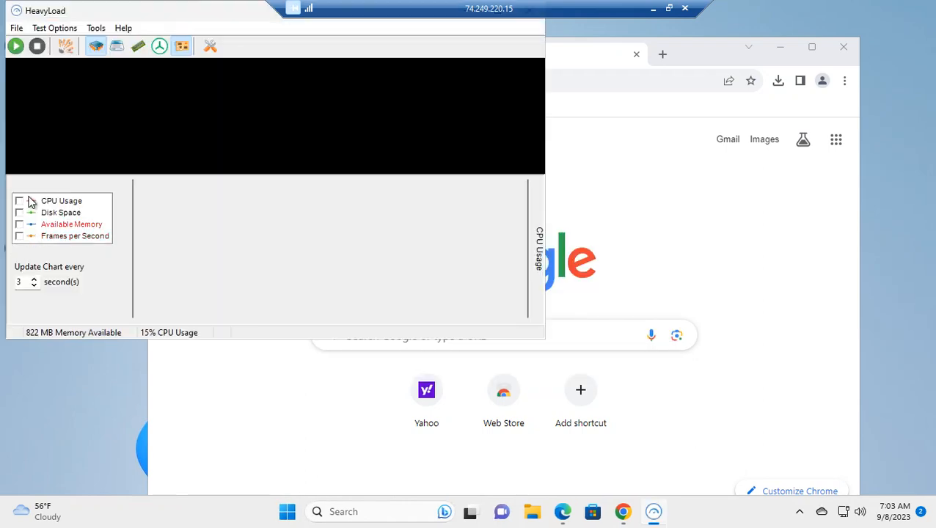
# Step: Enable the CPU Usage, Disk Space, Available Memory and Frames per Second chart series and start the HeavyLoad tests, continuing on the virtual machine
pyautogui.click(19, 201)
pyautogui.click(19, 212)
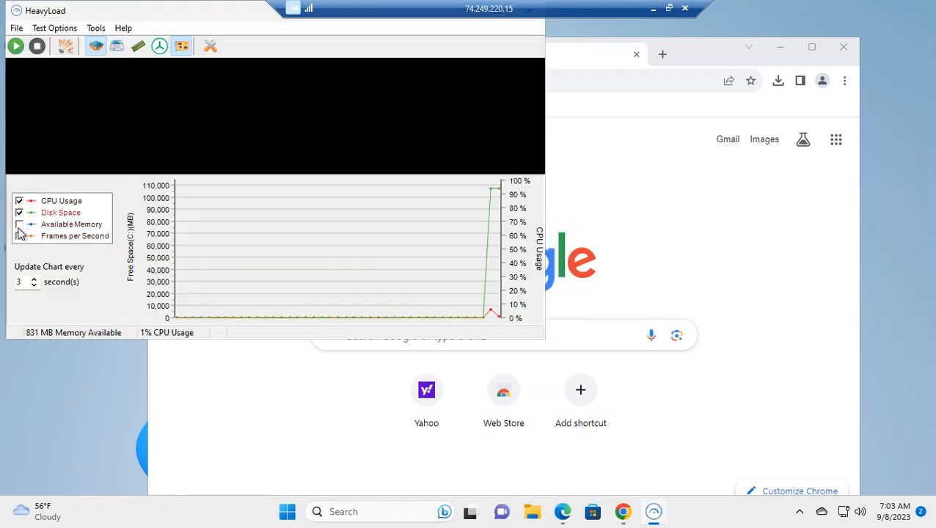
pyautogui.click(19, 225)
pyautogui.click(19, 236)
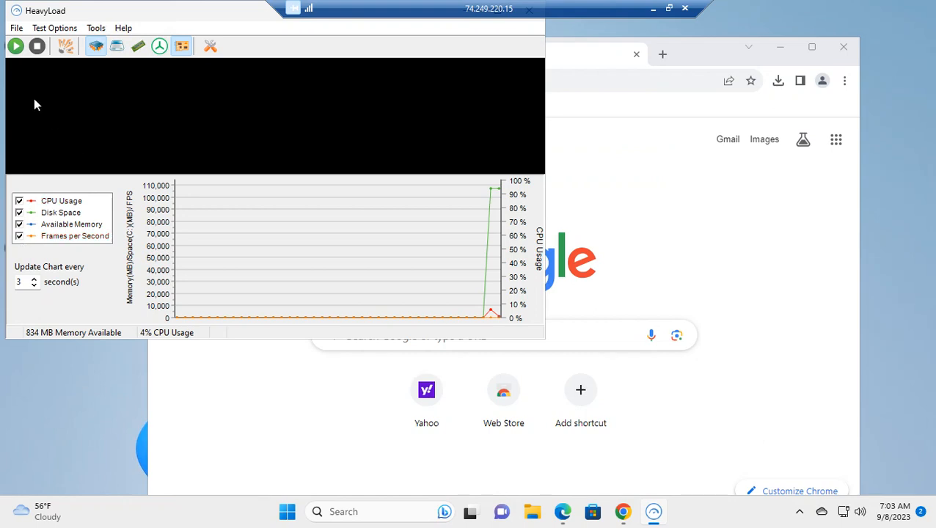
pyautogui.click(15, 46)
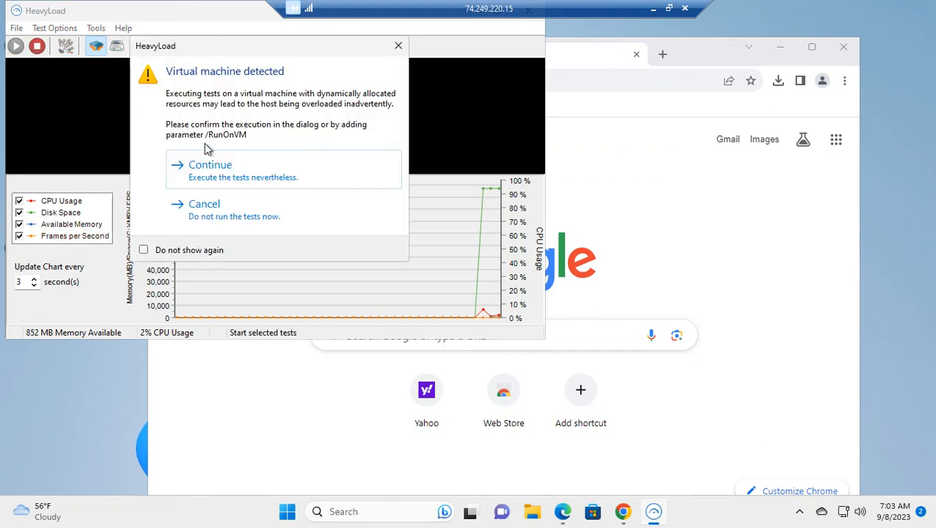
pyautogui.click(240, 176)
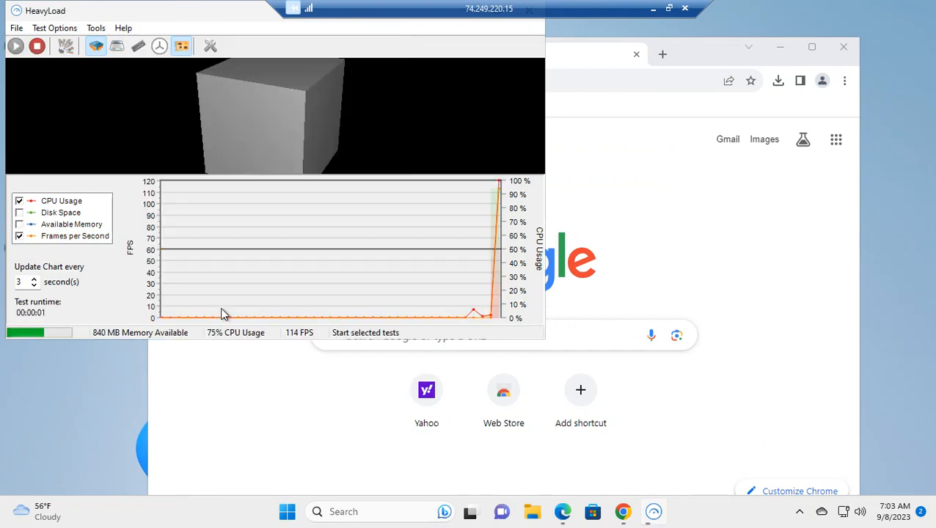
# Step: Toggle the Disk Space, CPU Usage and Available Memory chart series off and back on
pyautogui.click(19, 212)
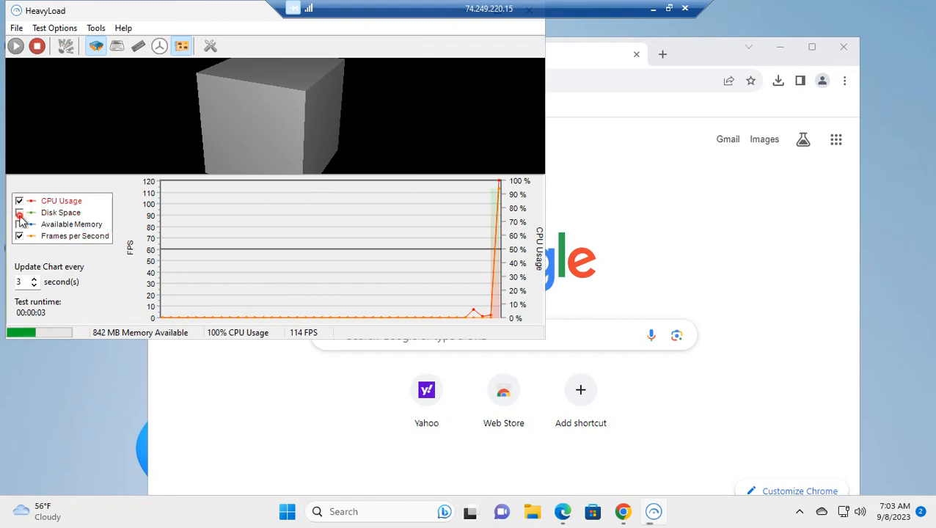
pyautogui.click(19, 200)
pyautogui.click(19, 223)
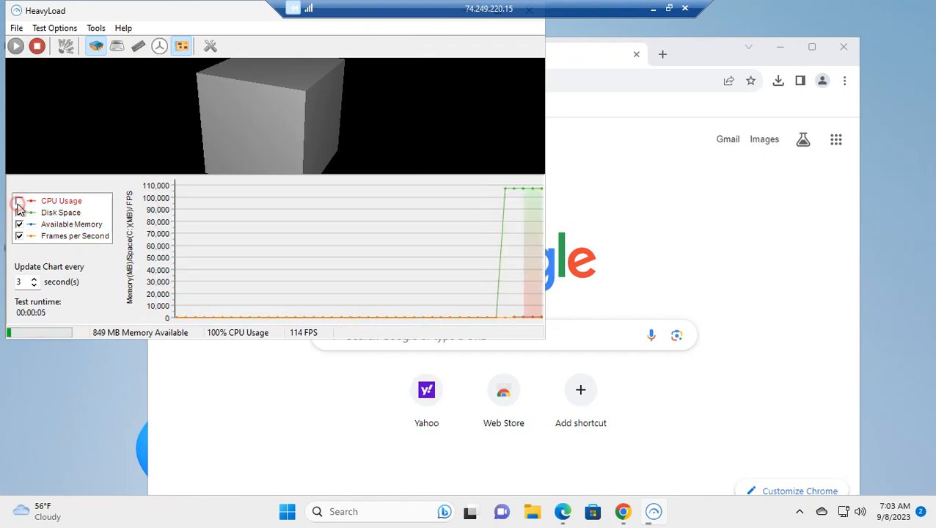
pyautogui.click(19, 200)
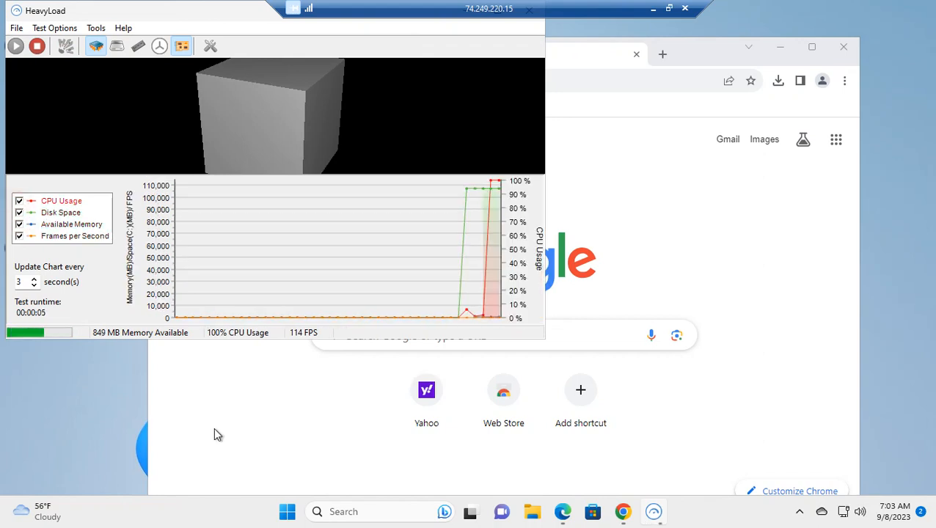
# Step: Open Task Manager and move and resize its window beside HeavyLoad
pyautogui.rightClick(731, 514)
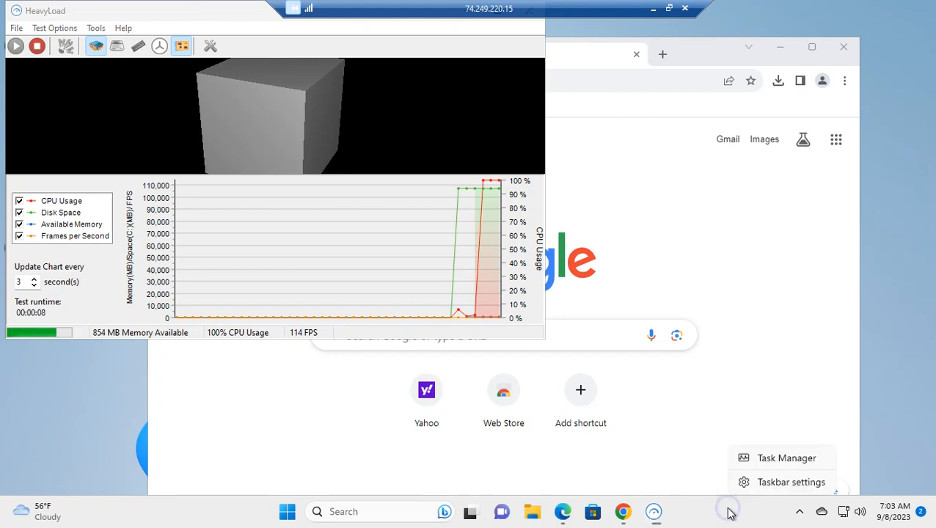
pyautogui.click(754, 467)
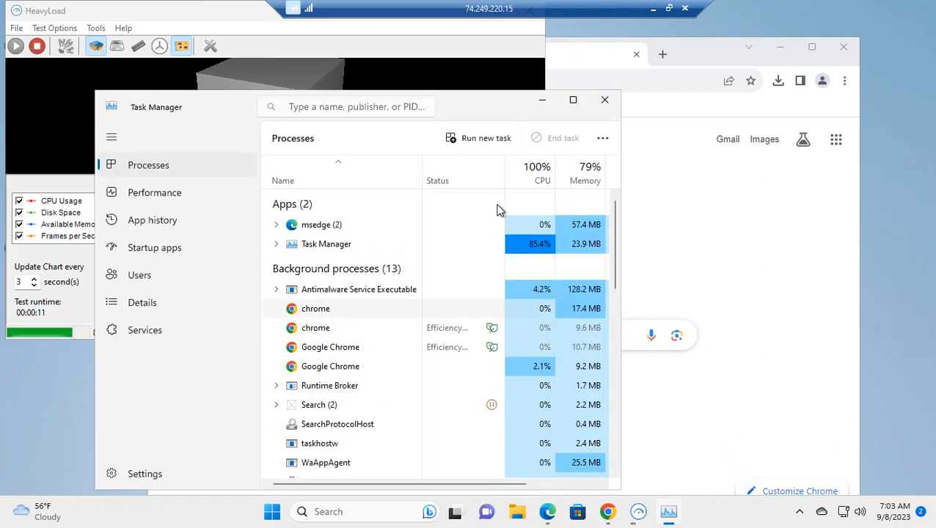
pyautogui.moveTo(508, 106); pyautogui.dragTo(618, 104)
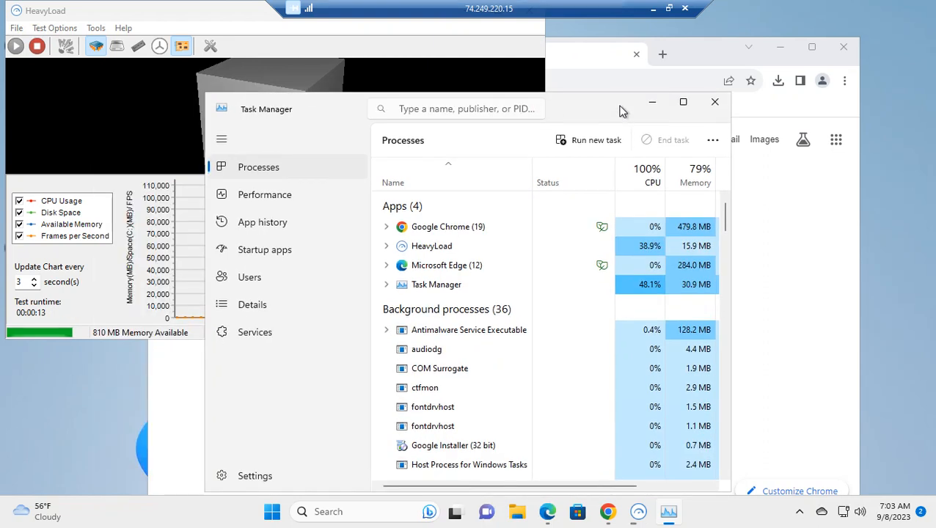
pyautogui.moveTo(730, 487); pyautogui.dragTo(837, 308)
pyautogui.moveTo(840, 256); pyautogui.dragTo(801, 228)
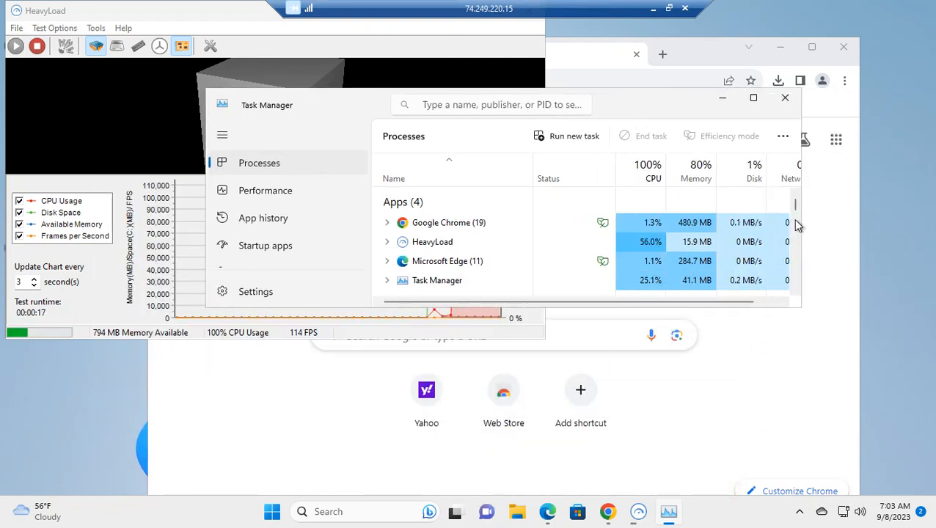
# Step: Open several Yahoo tabs and a Yahoo article in Chrome to add load, then minimize Chrome
pyautogui.click(695, 55)
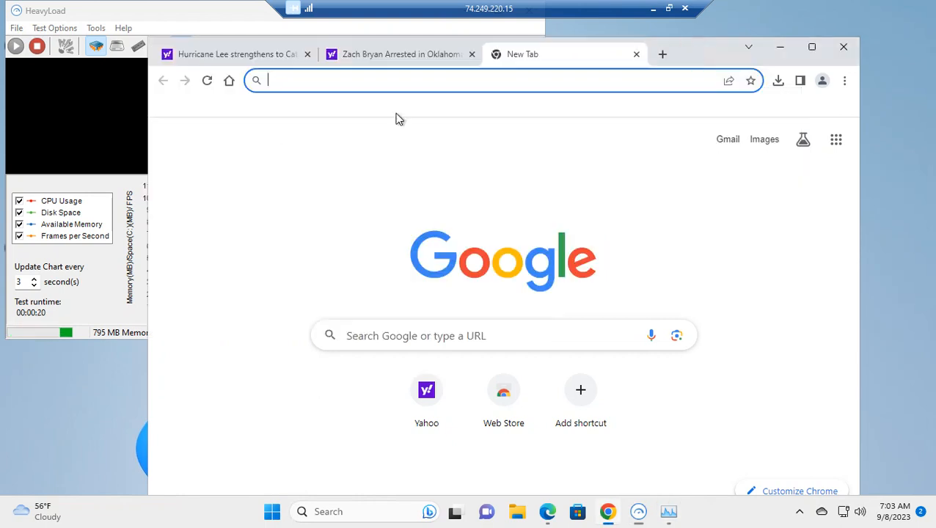
pyautogui.click(662, 55)
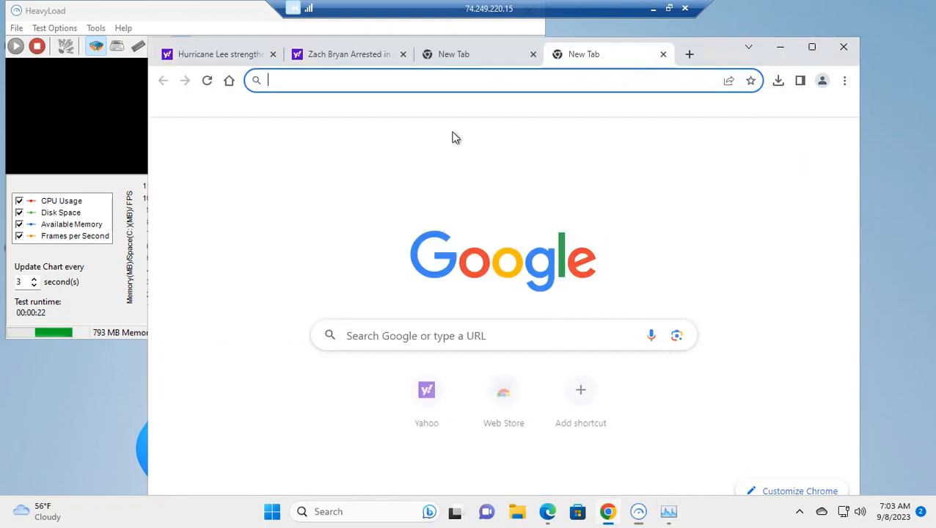
pyautogui.click(420, 407)
pyautogui.click(450, 57)
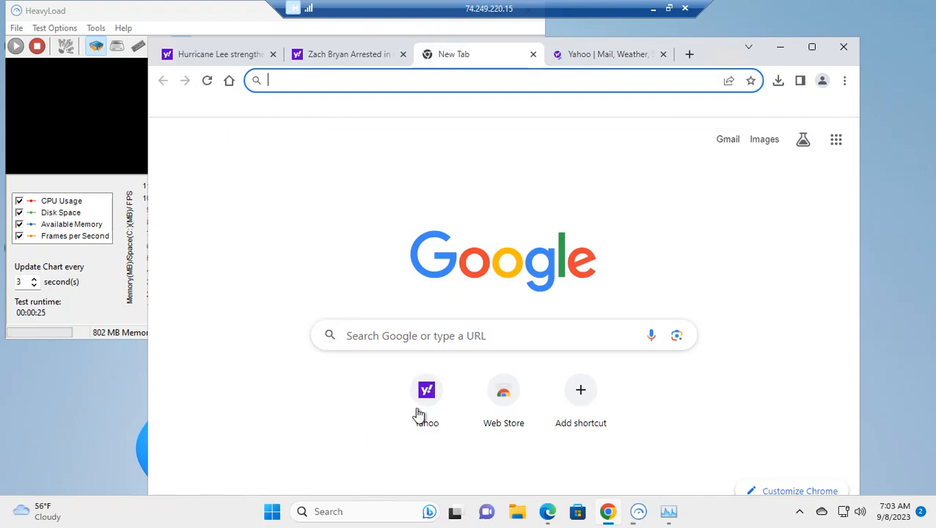
pyautogui.click(418, 407)
pyautogui.click(587, 53)
pyautogui.scroll(-5, 516, 372)
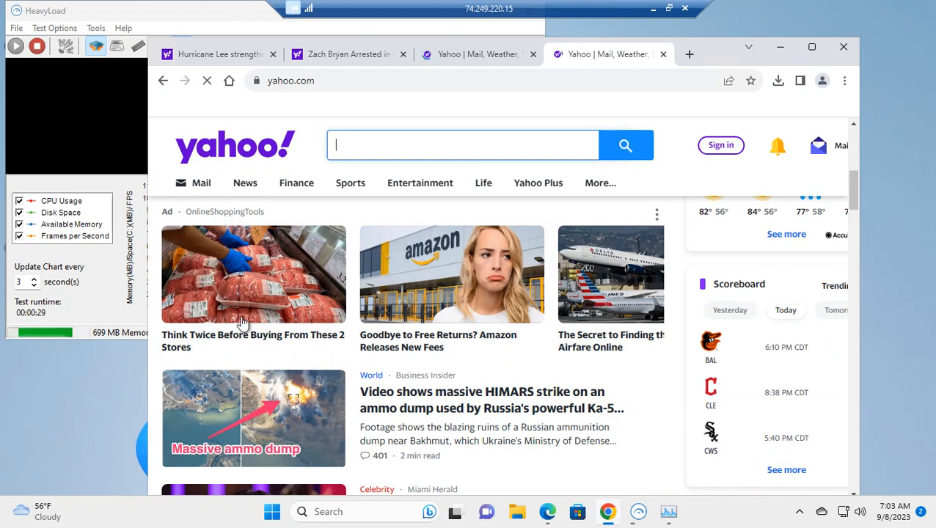
pyautogui.click(209, 261)
pyautogui.click(503, 57)
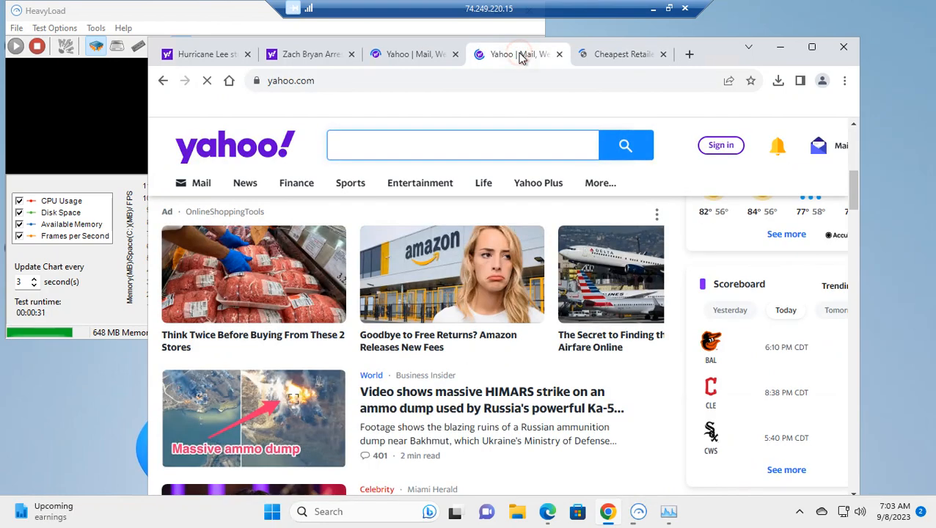
pyautogui.click(779, 47)
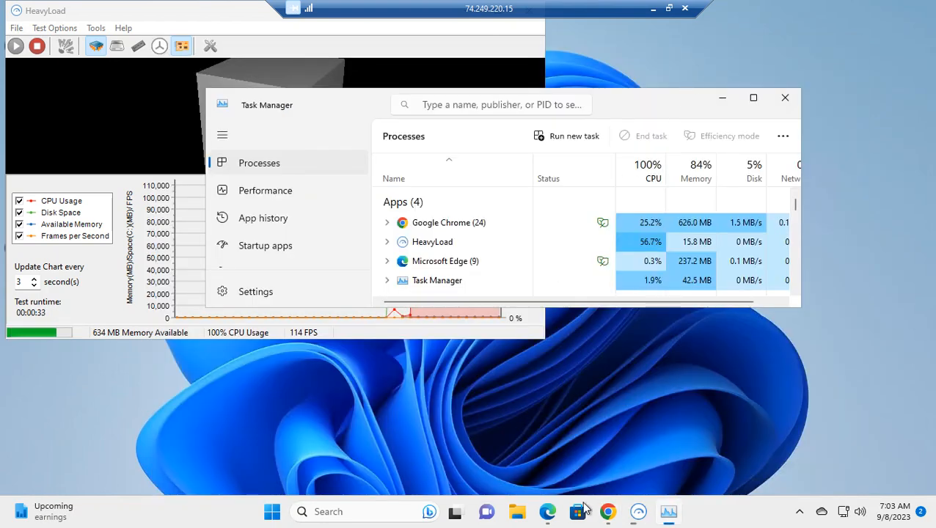
# Step: Open Edge and load Booking.com and eBay in new tabs while keeping Task Manager in view
pyautogui.click(548, 512)
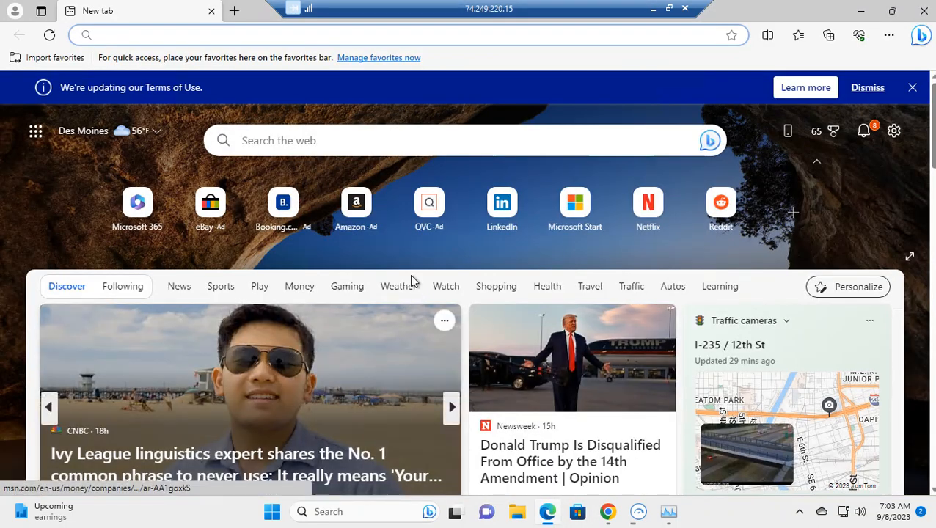
pyautogui.click(234, 11)
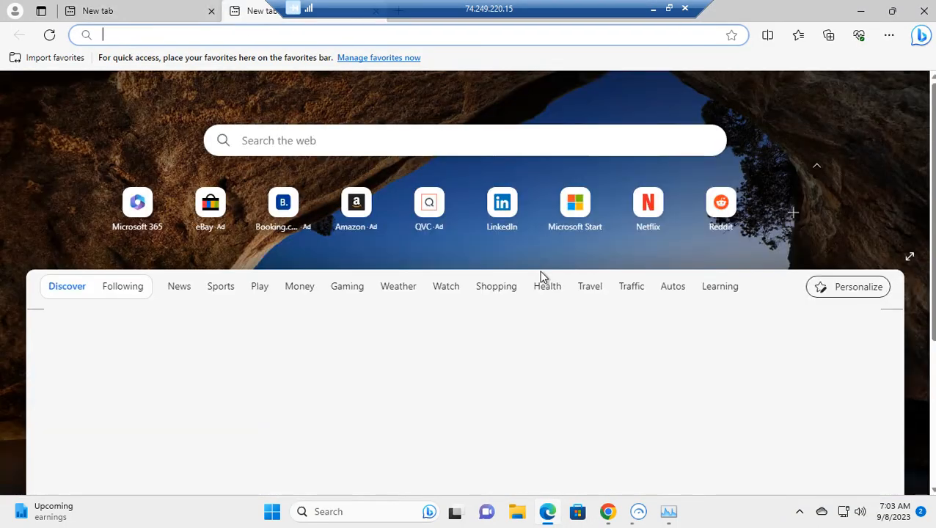
pyautogui.click(291, 220)
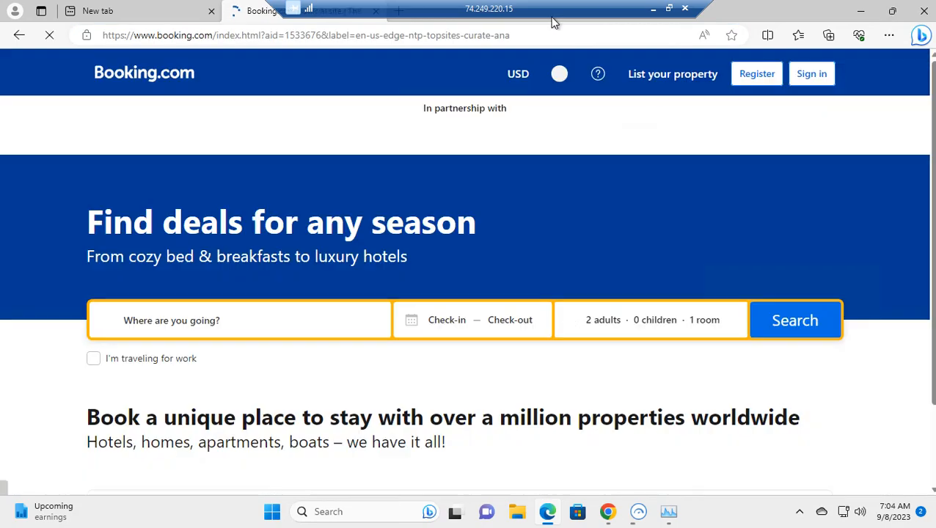
pyautogui.click(398, 11)
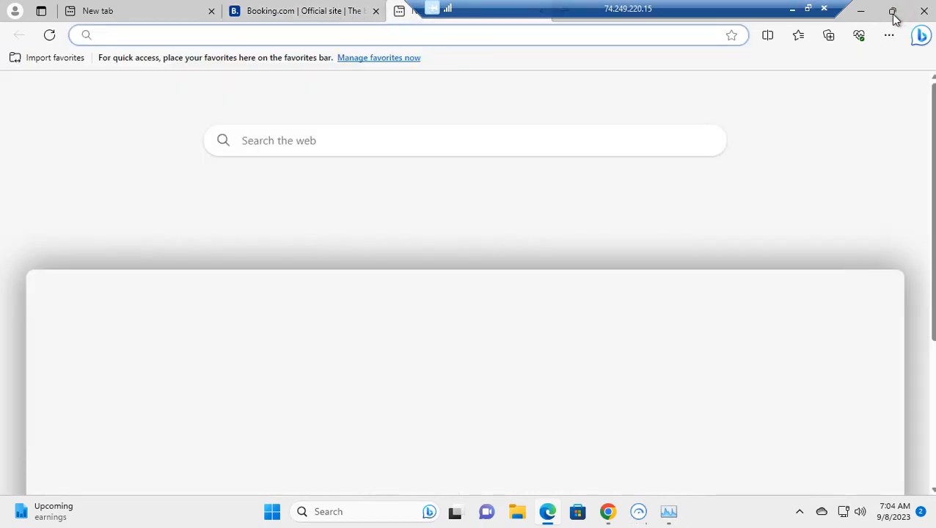
pyautogui.click(892, 11)
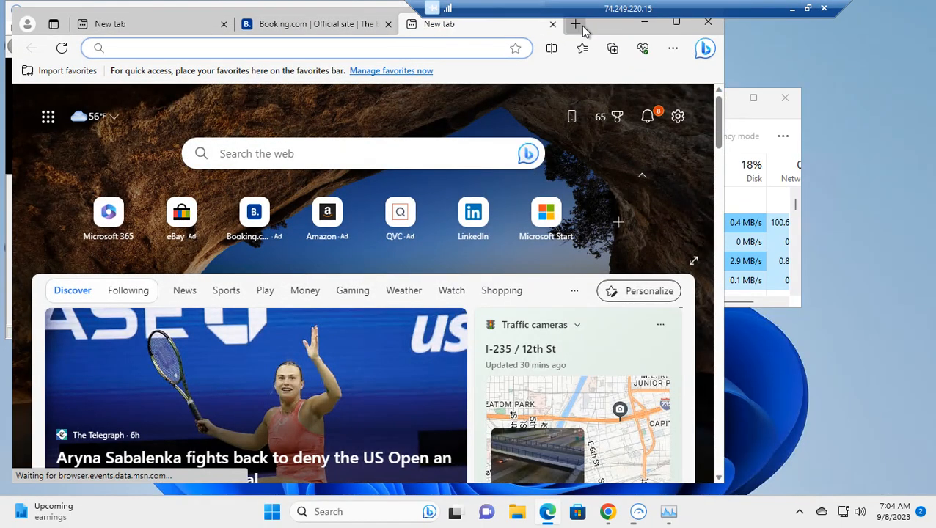
pyautogui.click(576, 24)
pyautogui.click(763, 132)
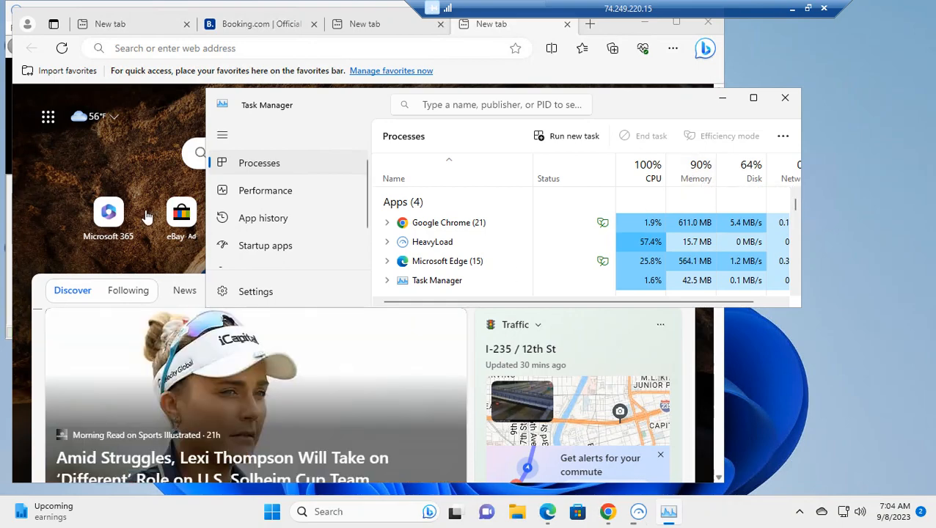
pyautogui.click(182, 213)
pyautogui.click(749, 120)
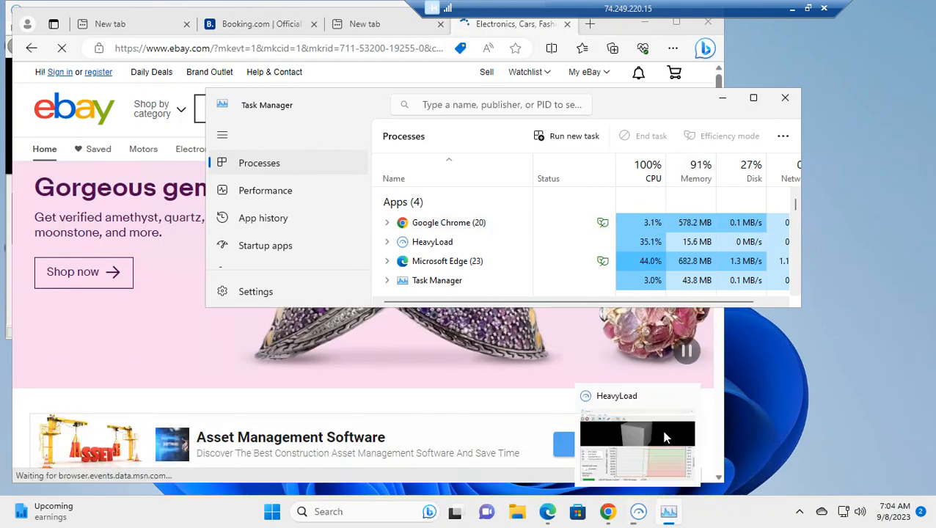
# Step: Minimize the remote session and refresh the Endpoint analytics overview in Intune
pyautogui.click(791, 9)
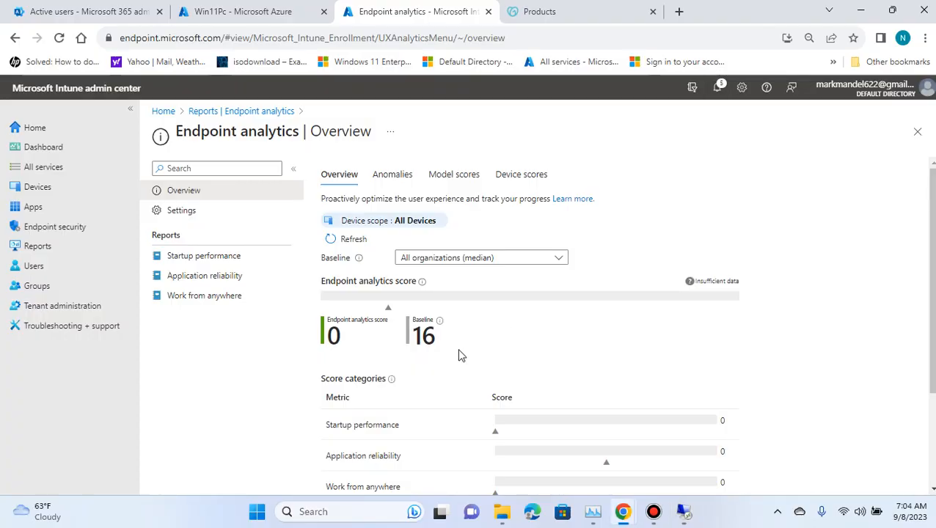
pyautogui.moveTo(358, 259)
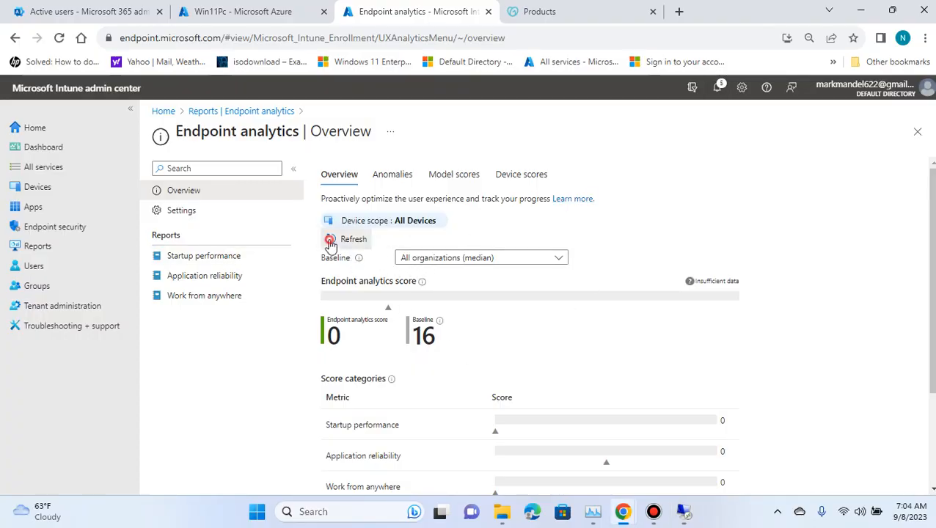
pyautogui.click(328, 238)
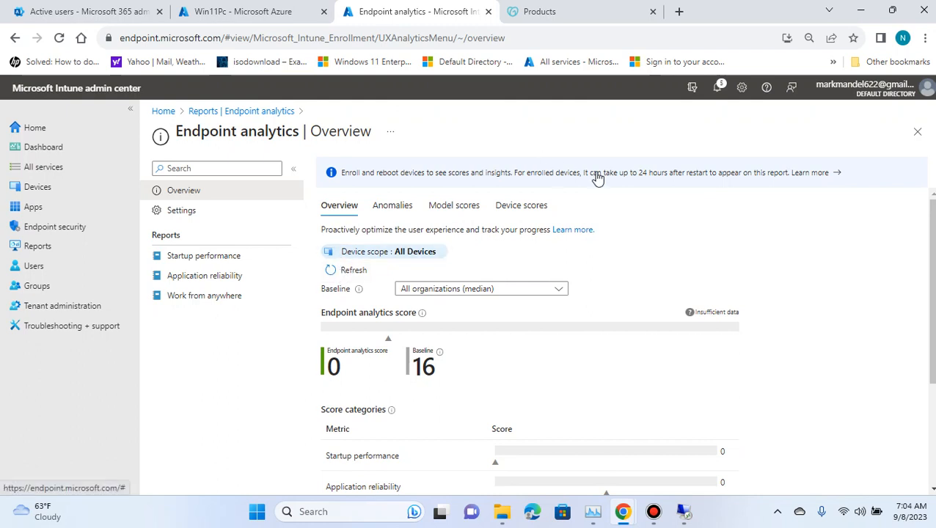
pyautogui.scroll(-2, 764, 328)
pyautogui.scroll(2, 673, 343)
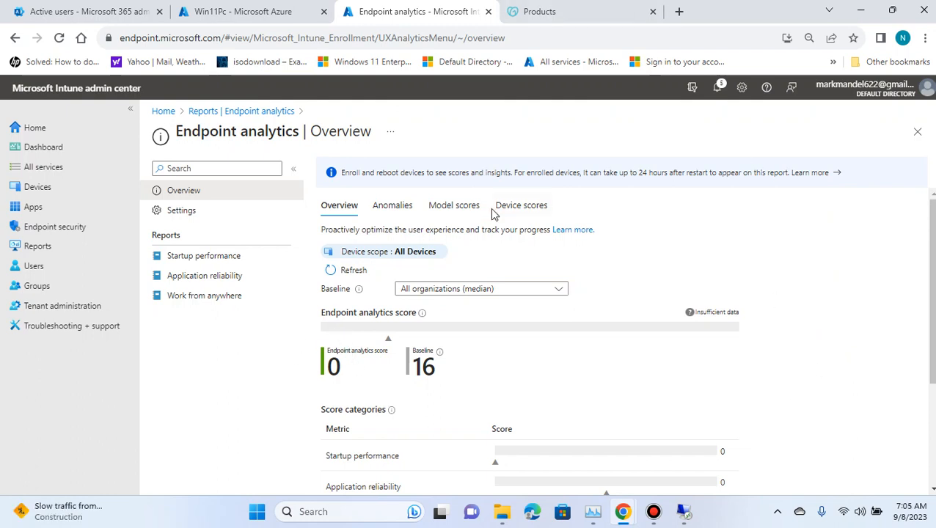
# Step: Switch to the remote VM, rerun gpupdate /force in the Command Prompt, and minimize the Command Prompt
pyautogui.click(683, 513)
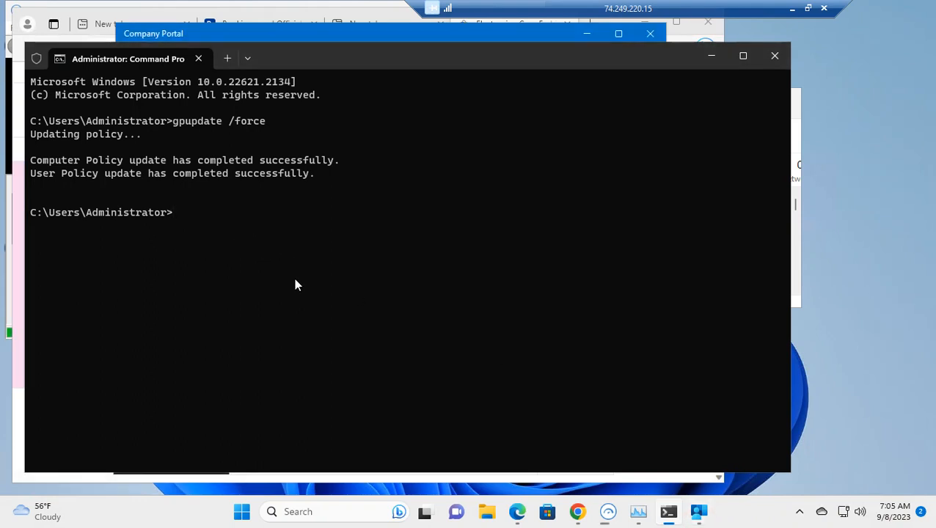
pyautogui.press('Up')
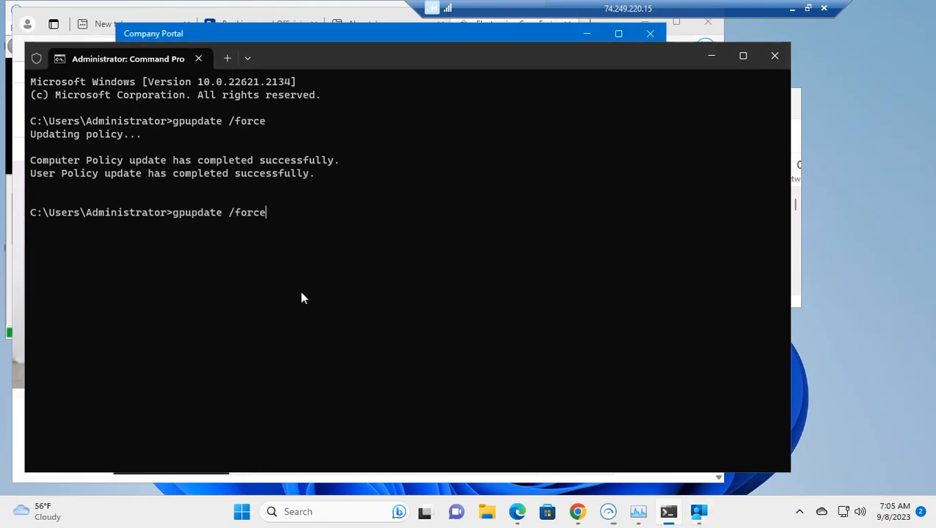
pyautogui.press('Return')
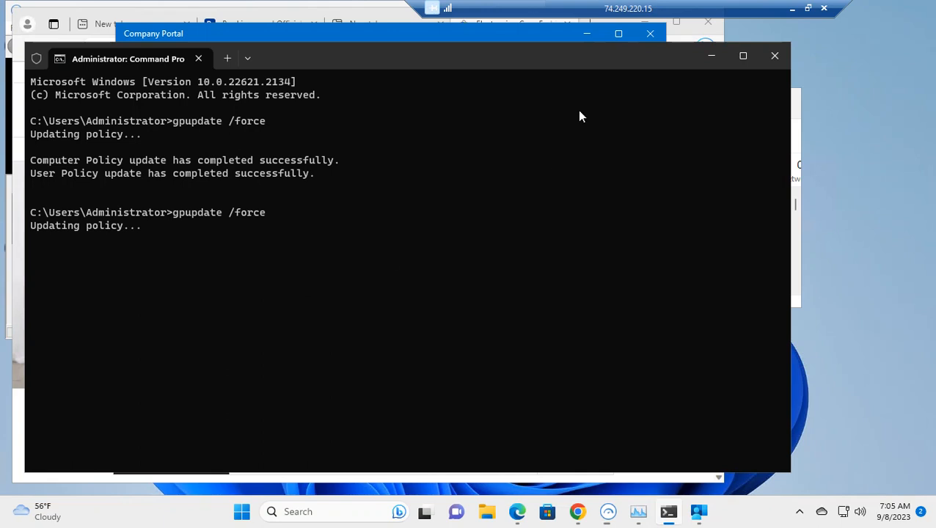
pyautogui.click(711, 56)
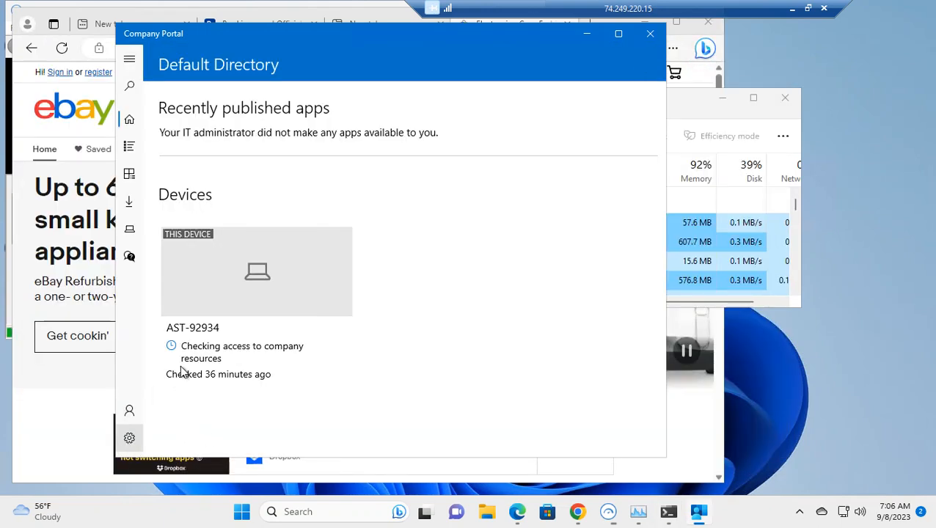
# Step: Open Company Portal settings and sync the device with the organization, bringing Task Manager forward
pyautogui.click(129, 438)
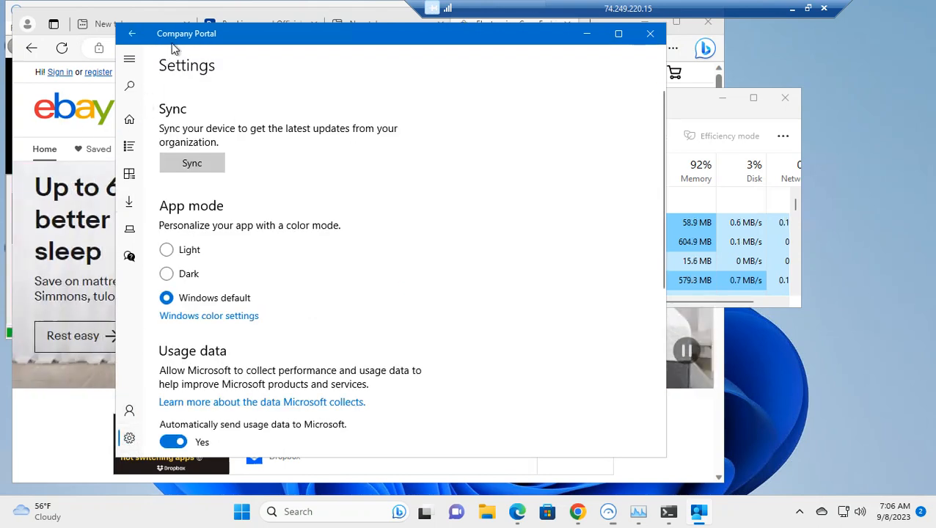
pyautogui.click(189, 165)
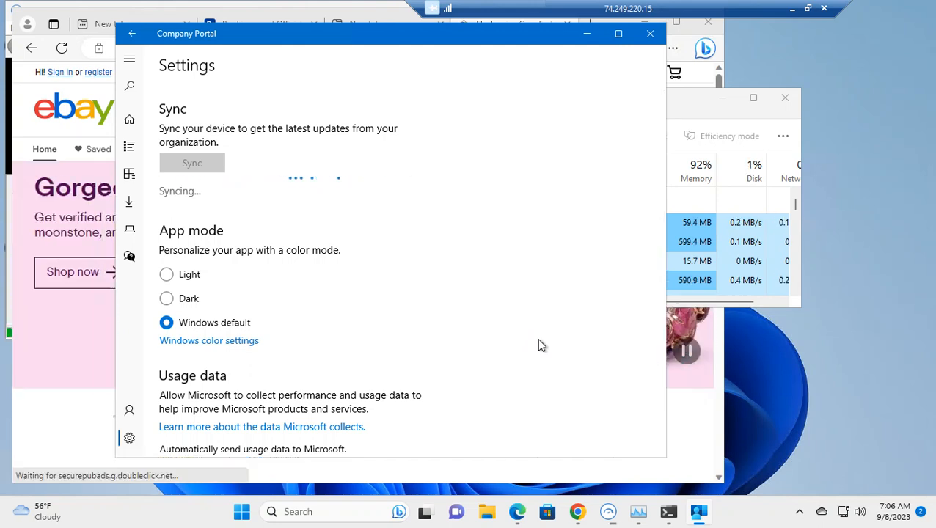
pyautogui.click(682, 107)
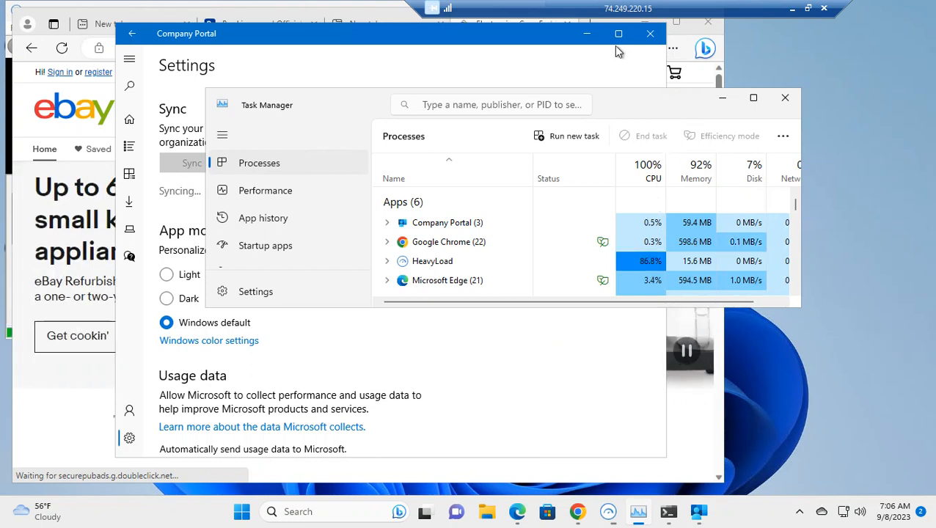
# Step: Minimize Company Portal and Edge, bring HeavyLoad forward beside Task Manager, and minimize the remote session
pyautogui.click(588, 34)
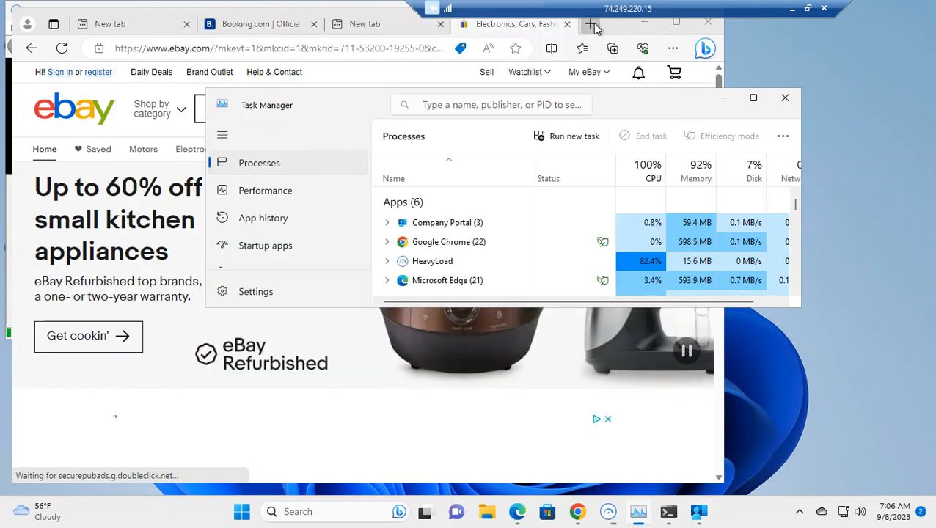
pyautogui.click(640, 34)
pyautogui.click(644, 24)
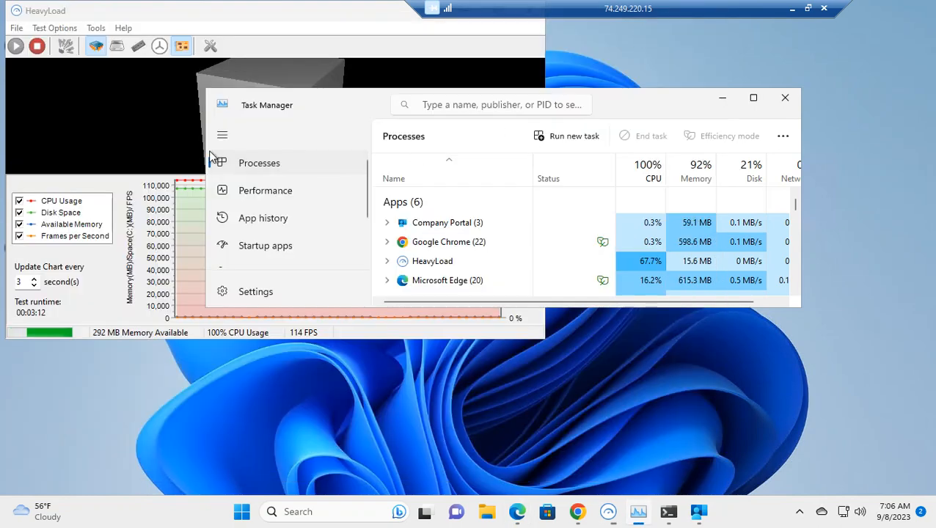
pyautogui.click(261, 20)
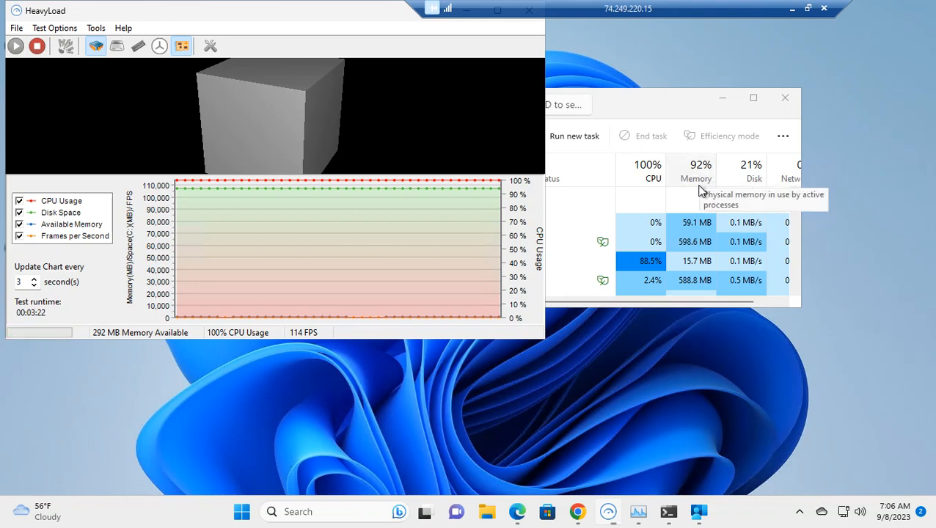
pyautogui.click(791, 10)
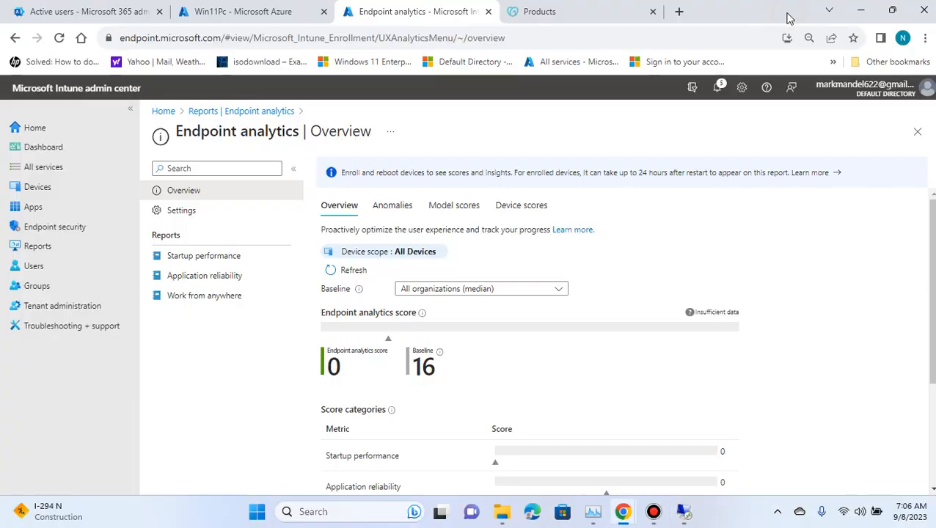
# Step: Refresh the Endpoint analytics overview, reload the page, and sign back in with the admin account
pyautogui.click(344, 273)
pyautogui.click(344, 272)
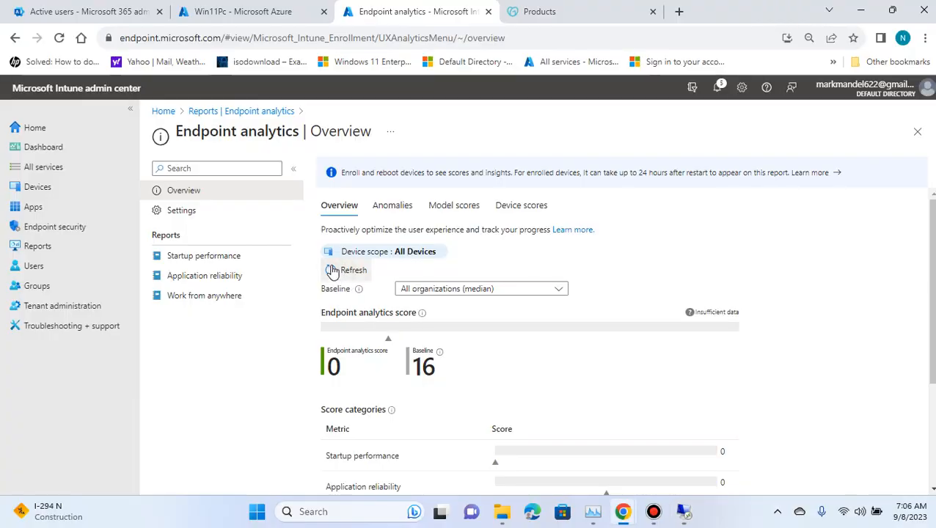
pyautogui.click(59, 37)
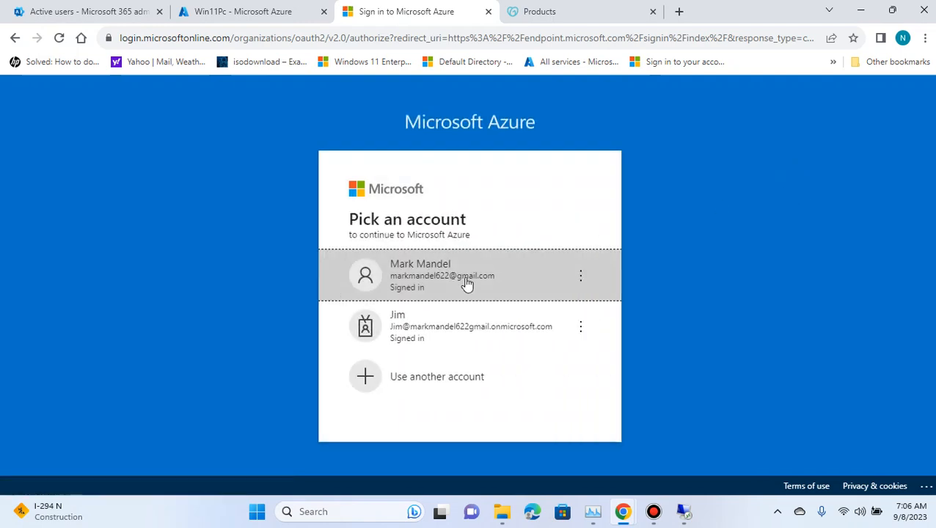
pyautogui.click(468, 284)
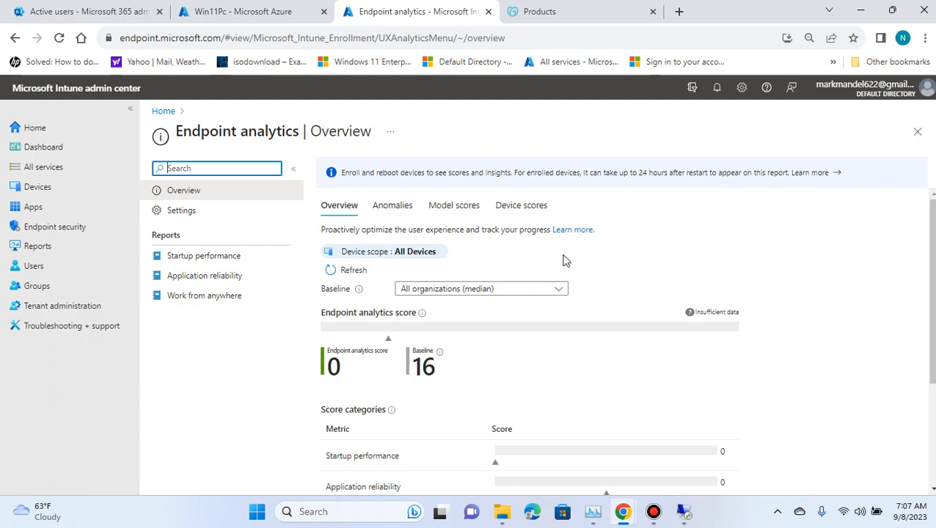
# Step: Review the Endpoint analytics scores, score categories and baseline options on the overview
pyautogui.scroll(-3, 728, 279)
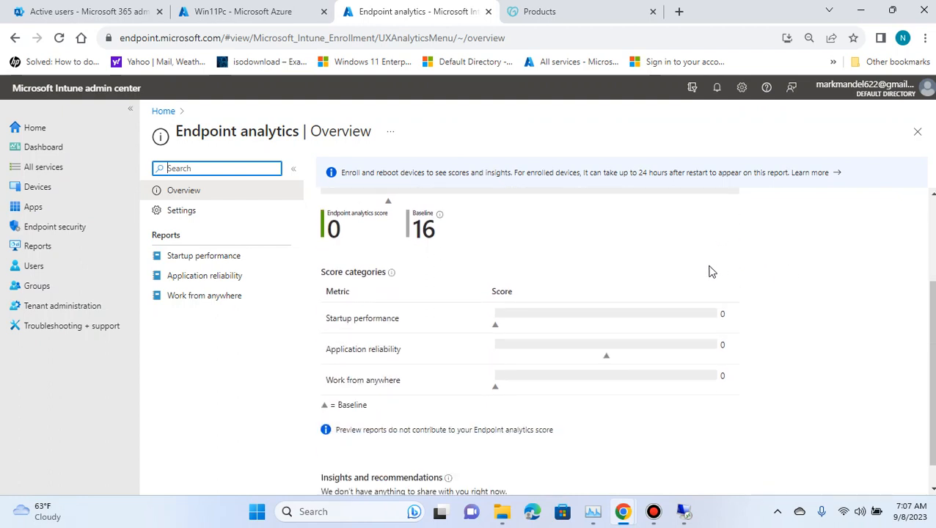
pyautogui.scroll(1, 774, 378)
pyautogui.scroll(2, 784, 389)
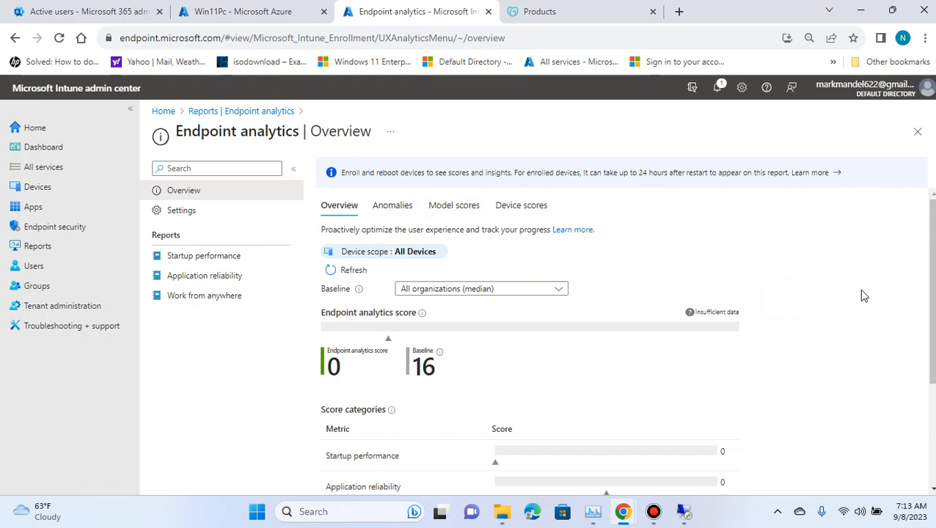
pyautogui.click(520, 290)
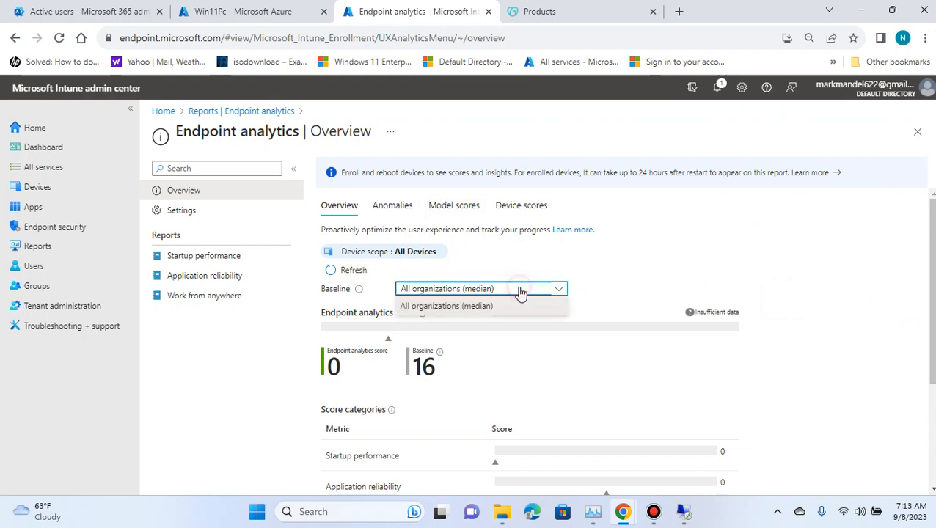
pyautogui.click(654, 275)
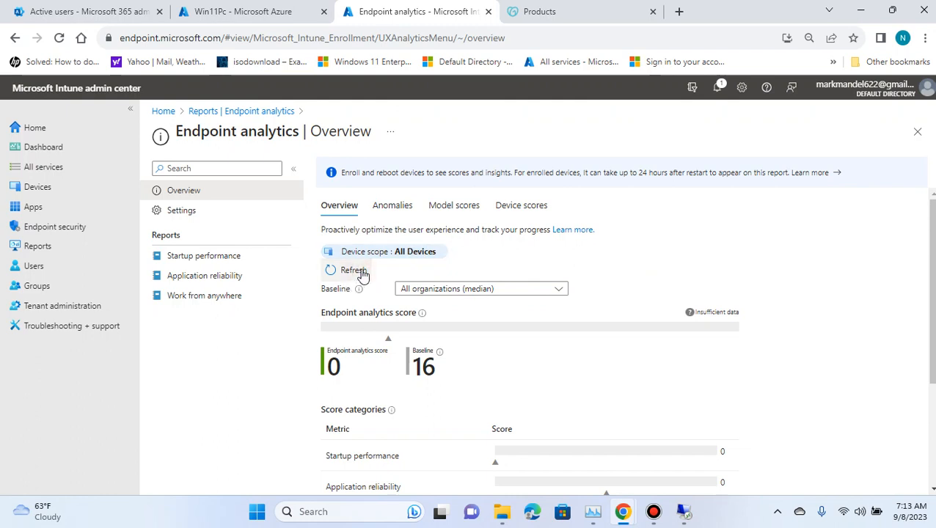
pyautogui.scroll(-2, 810, 318)
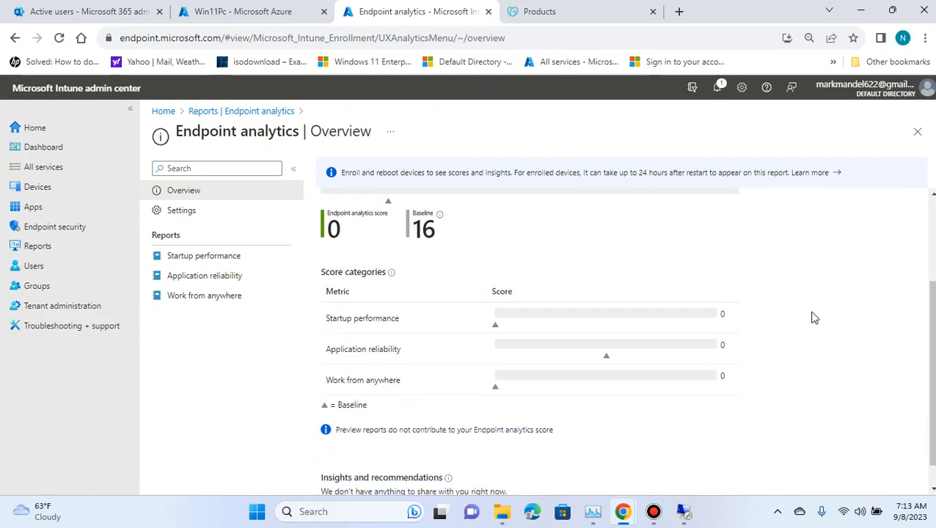
pyautogui.scroll(2, 786, 340)
# Step: Switch to the remote VM to check HeavyLoad and Task Manager, then minimize the session again
pyautogui.click(682, 512)
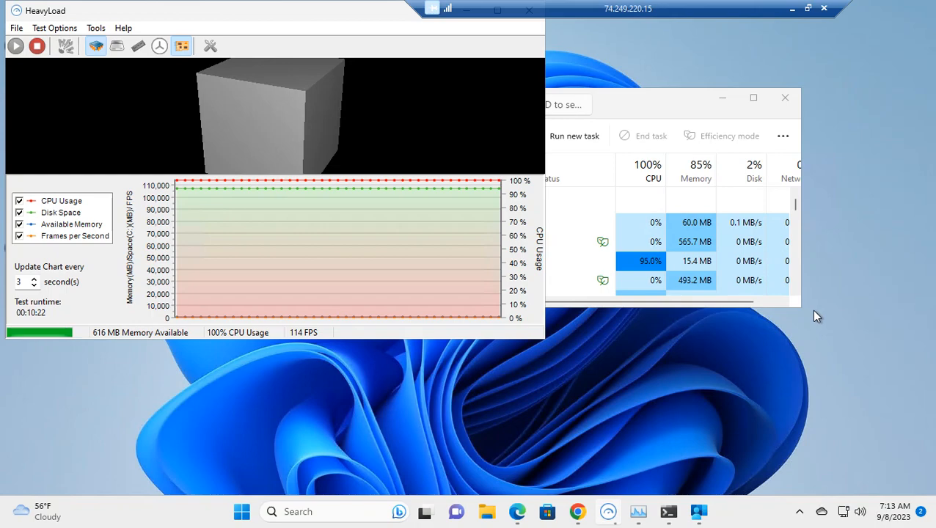
pyautogui.click(791, 8)
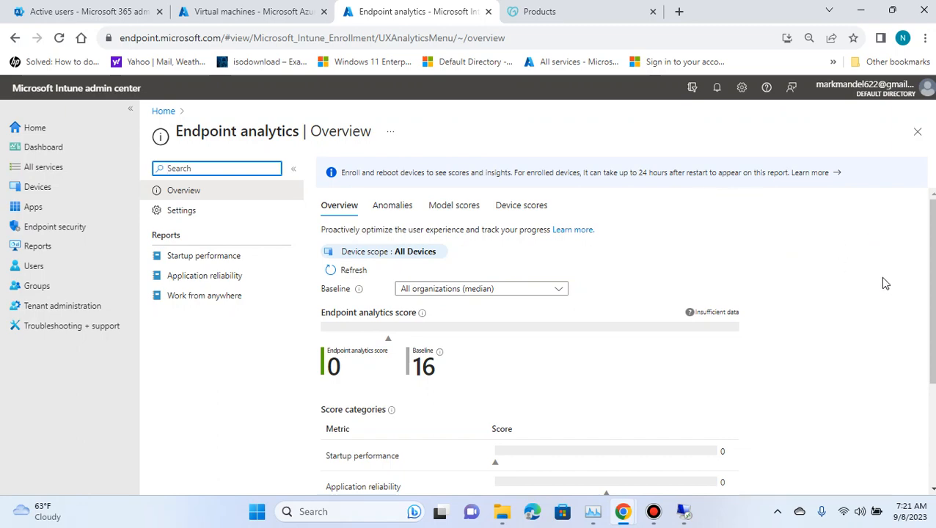
pyautogui.moveTo(686, 510)
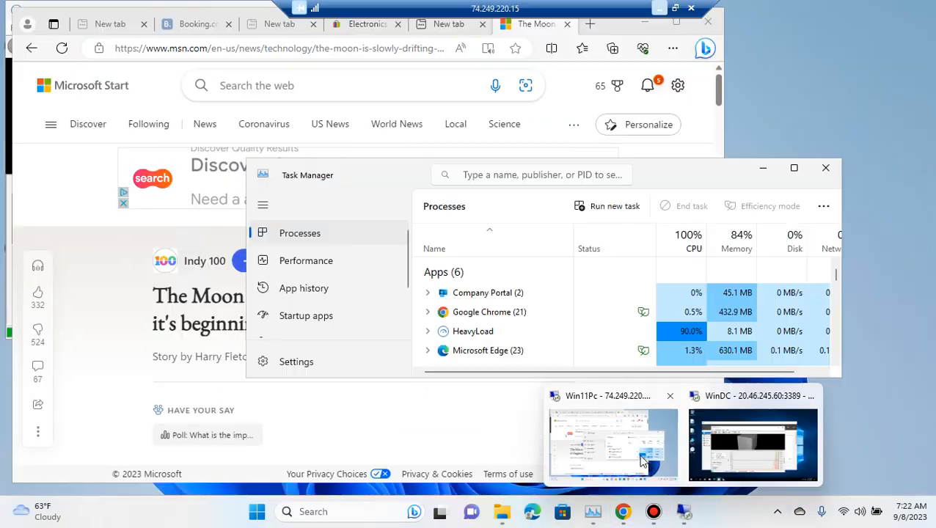
pyautogui.click(544, 410)
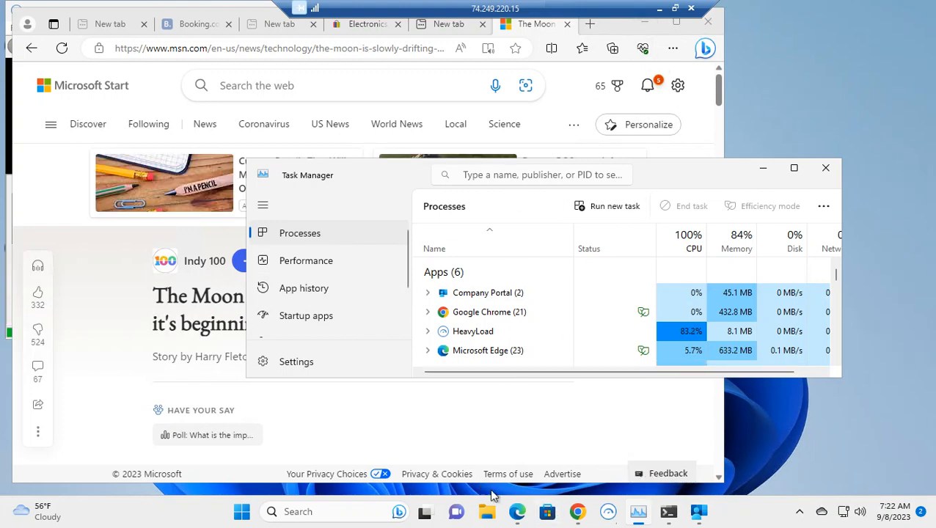
pyautogui.click(607, 512)
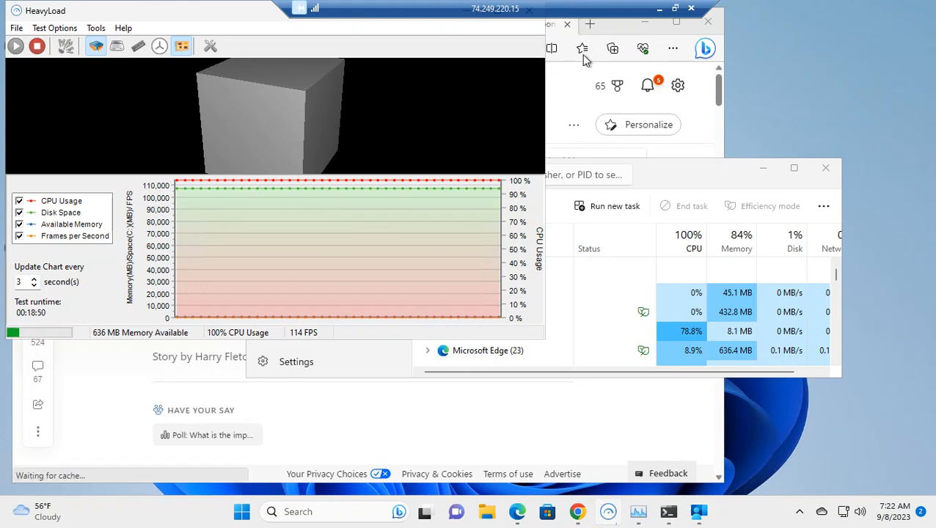
pyautogui.click(659, 8)
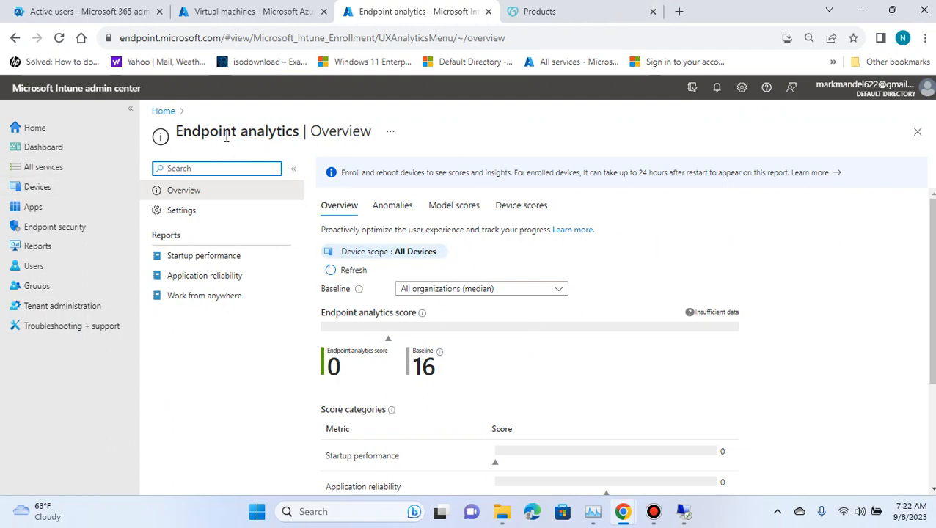
# Step: Scroll through the Endpoint analytics overview to recheck the score categories and insights
pyautogui.scroll(-2, 495, 273)
pyautogui.scroll(2, 495, 274)
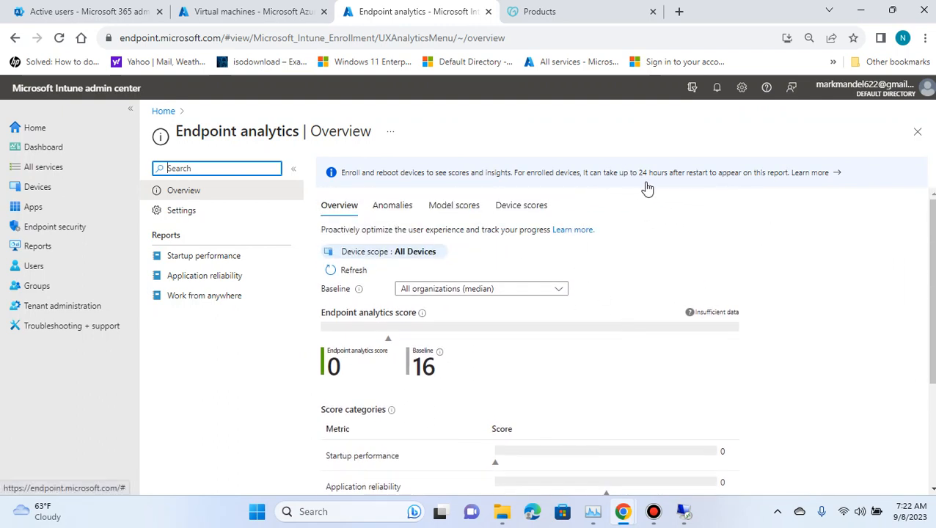
pyautogui.scroll(-2, 492, 374)
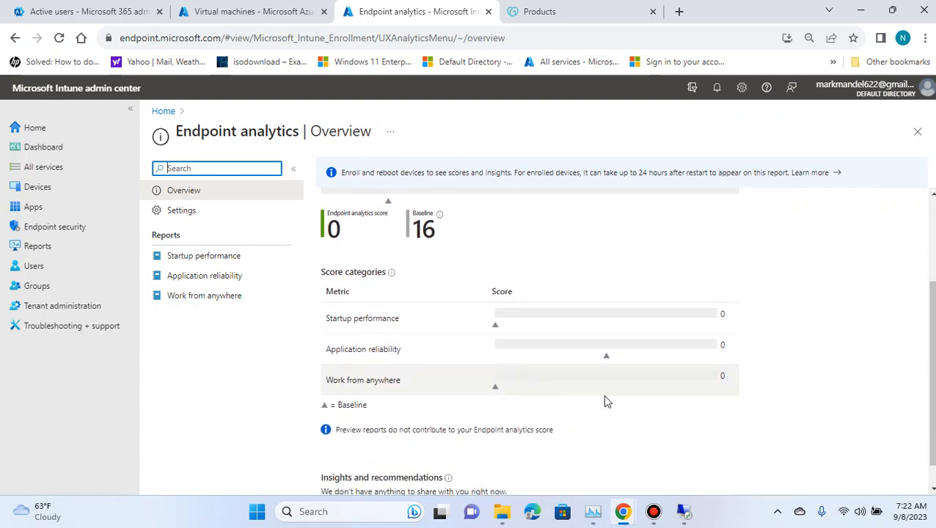
pyautogui.scroll(-1, 584, 429)
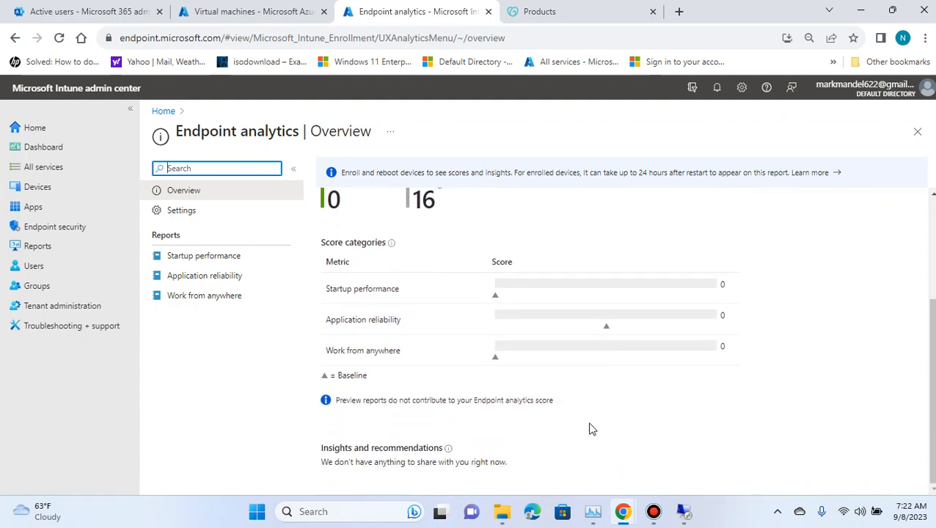
pyautogui.scroll(1, 592, 429)
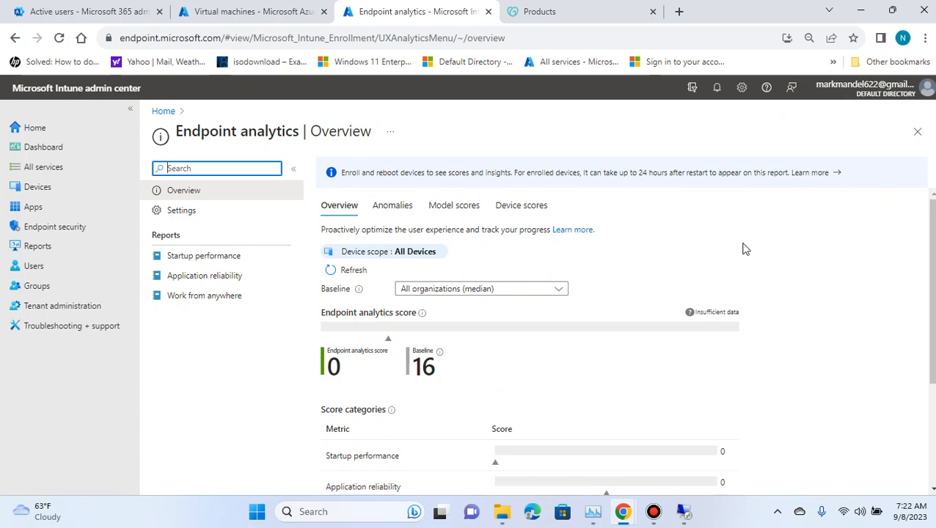